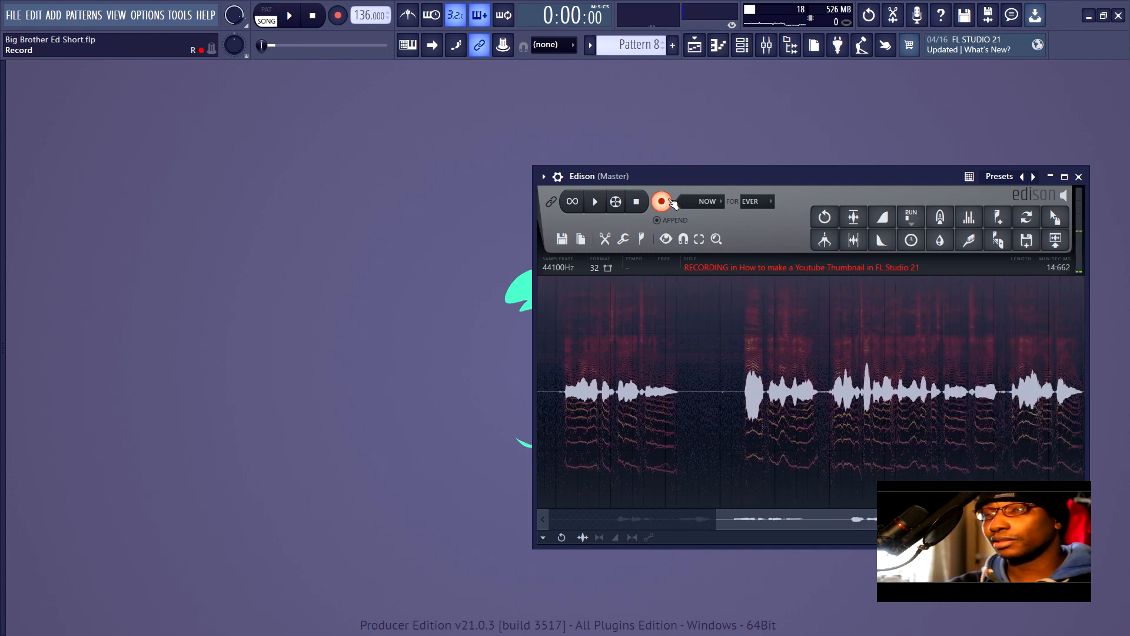
- Close Edison and open the ZGameEditor Visualizer on the mixer's Master track, leaving the mixer closed
{"action": "left_click", "coordinate": [1078, 176]}
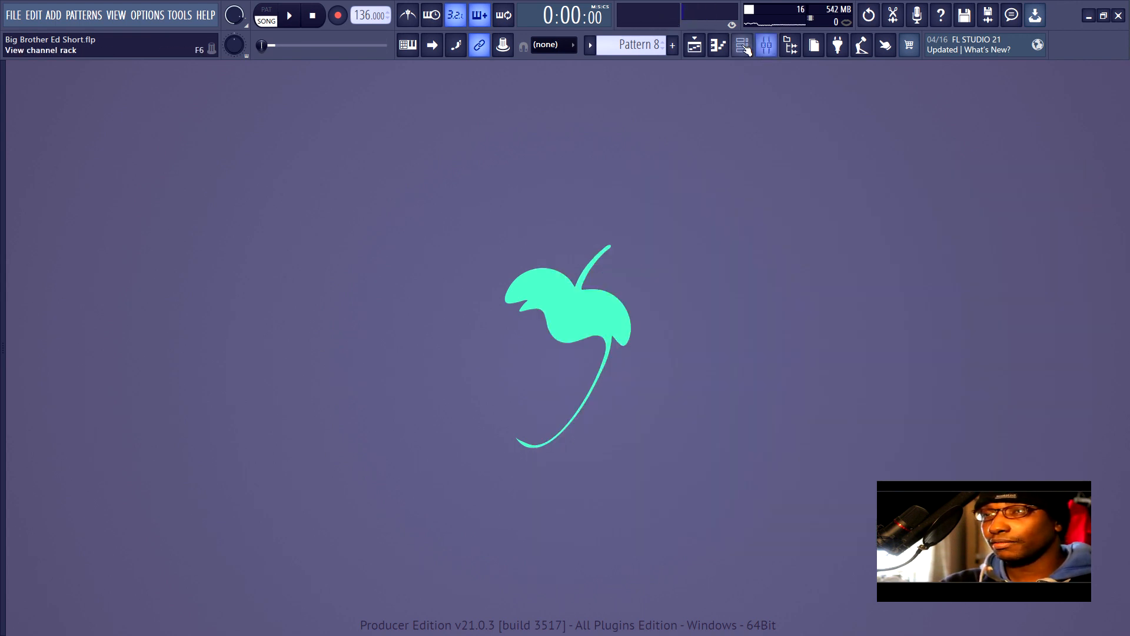
{"action": "left_click", "coordinate": [767, 45]}
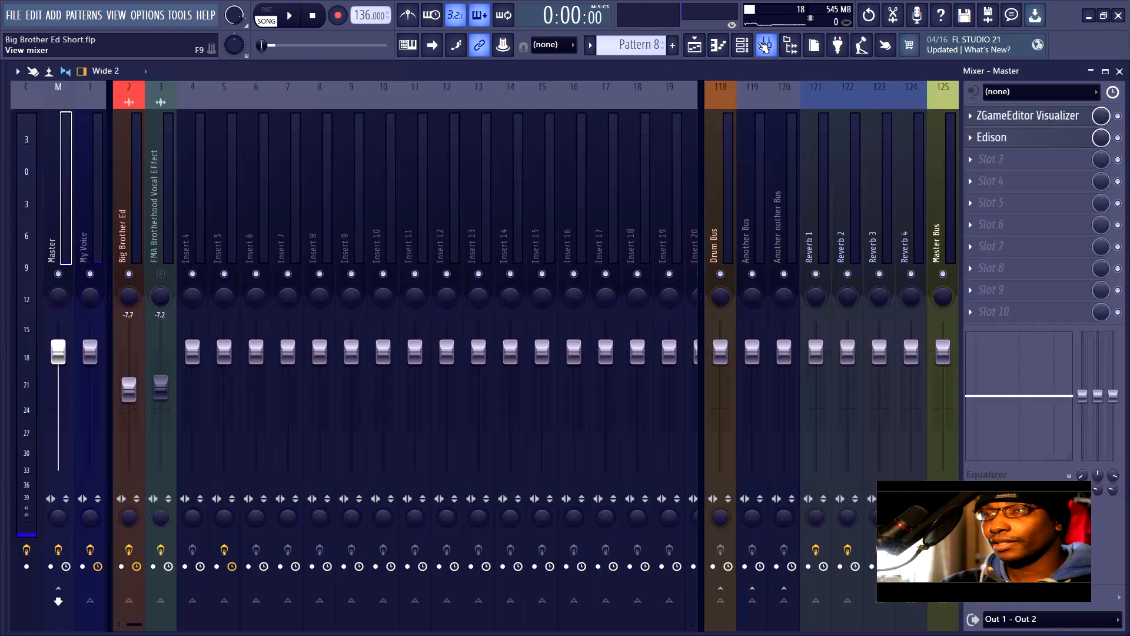
{"action": "left_click", "coordinate": [993, 113]}
{"action": "left_click", "coordinate": [1092, 72]}
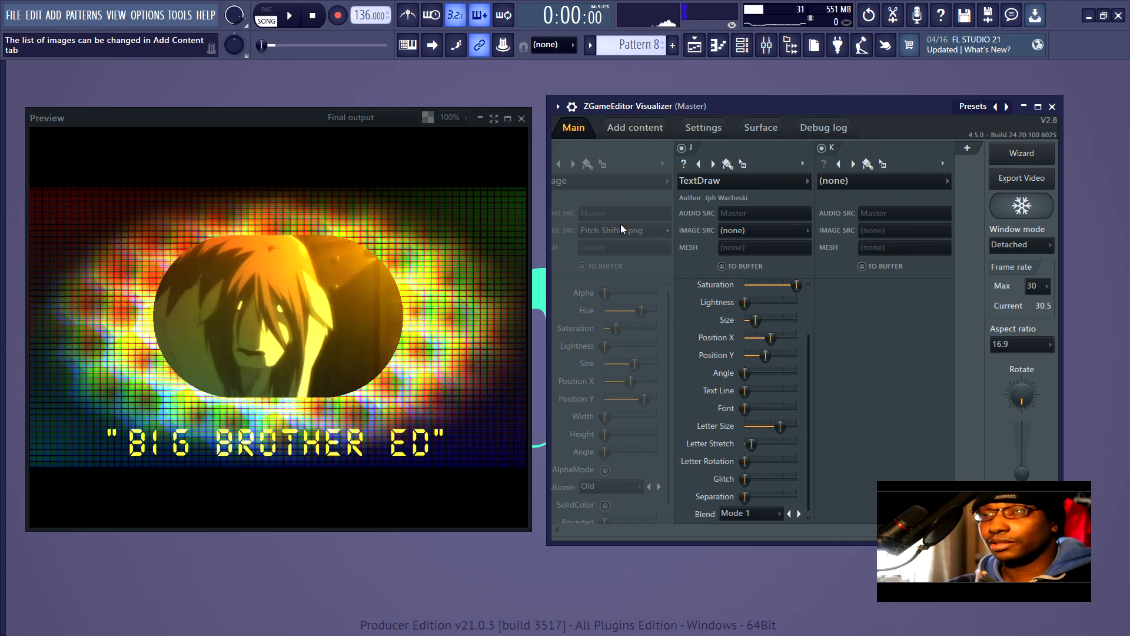
- Delete the empty layer K after the TextDraw layer, and add a new layer at the end
{"action": "left_click", "coordinate": [760, 529]}
{"action": "left_click", "coordinate": [759, 528]}
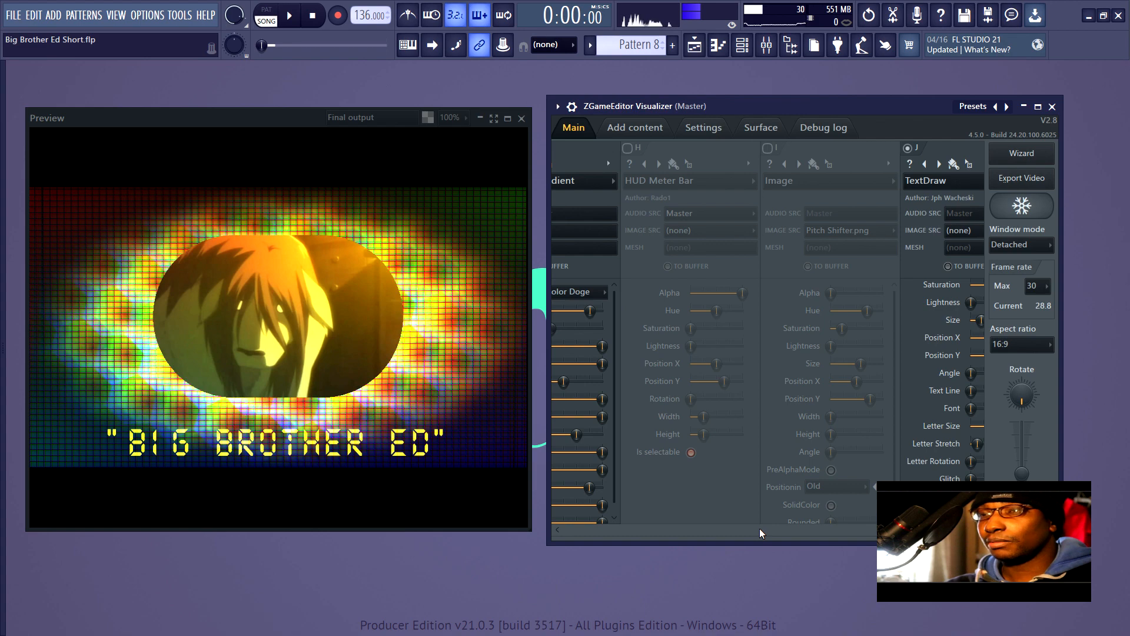
{"action": "scroll", "coordinate": [760, 528], "scroll_direction": "down", "scroll_amount": 2}
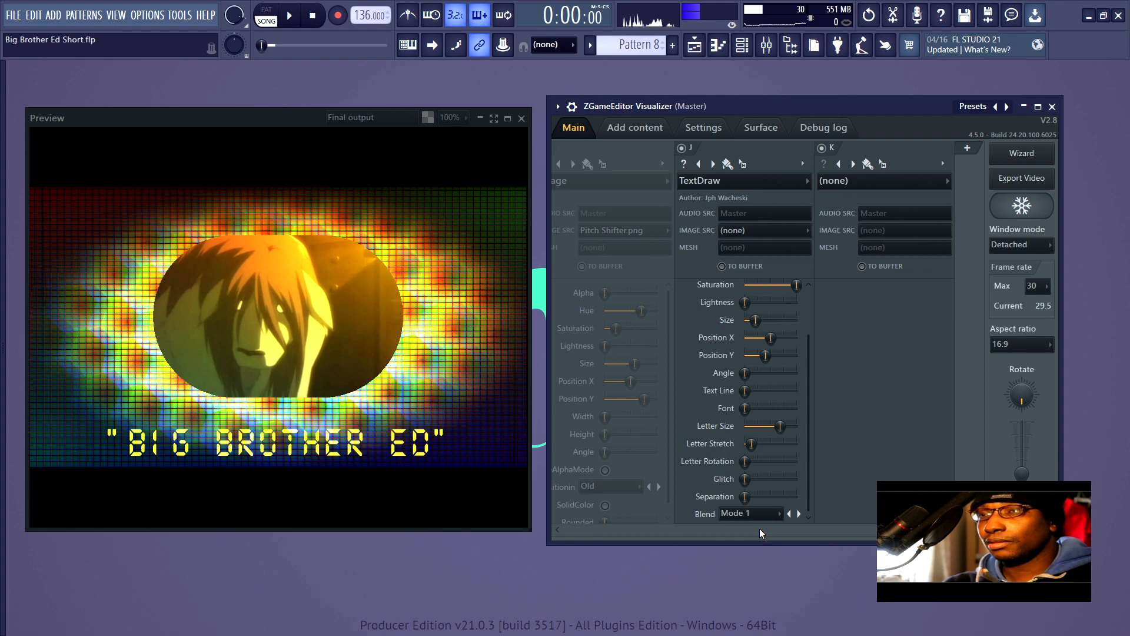
{"action": "left_click", "coordinate": [944, 163]}
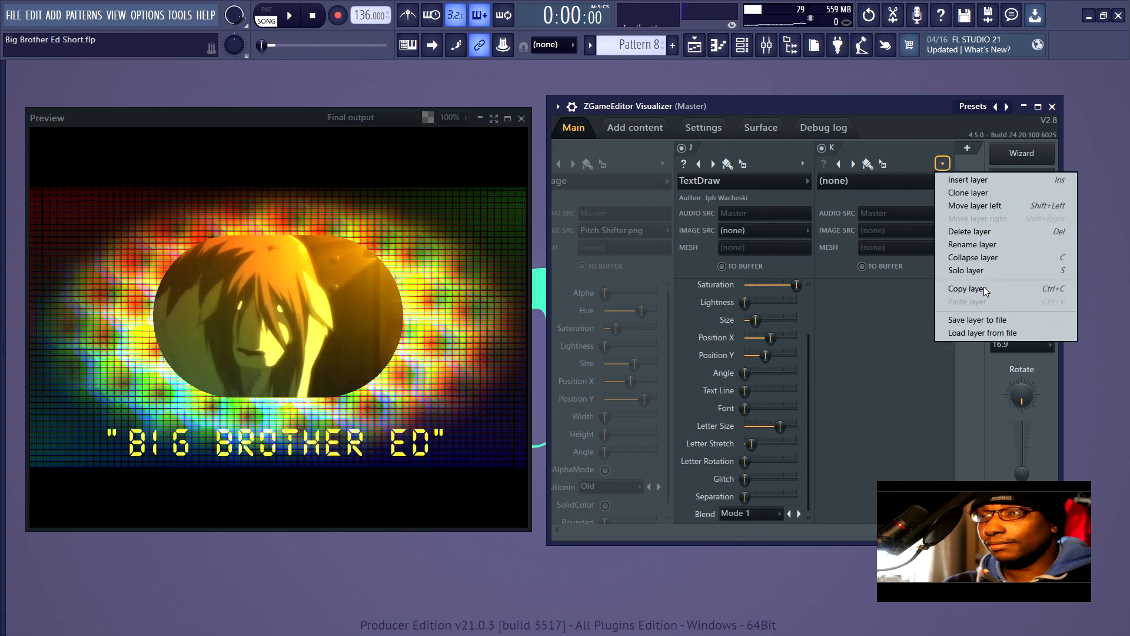
{"action": "left_click", "coordinate": [952, 193]}
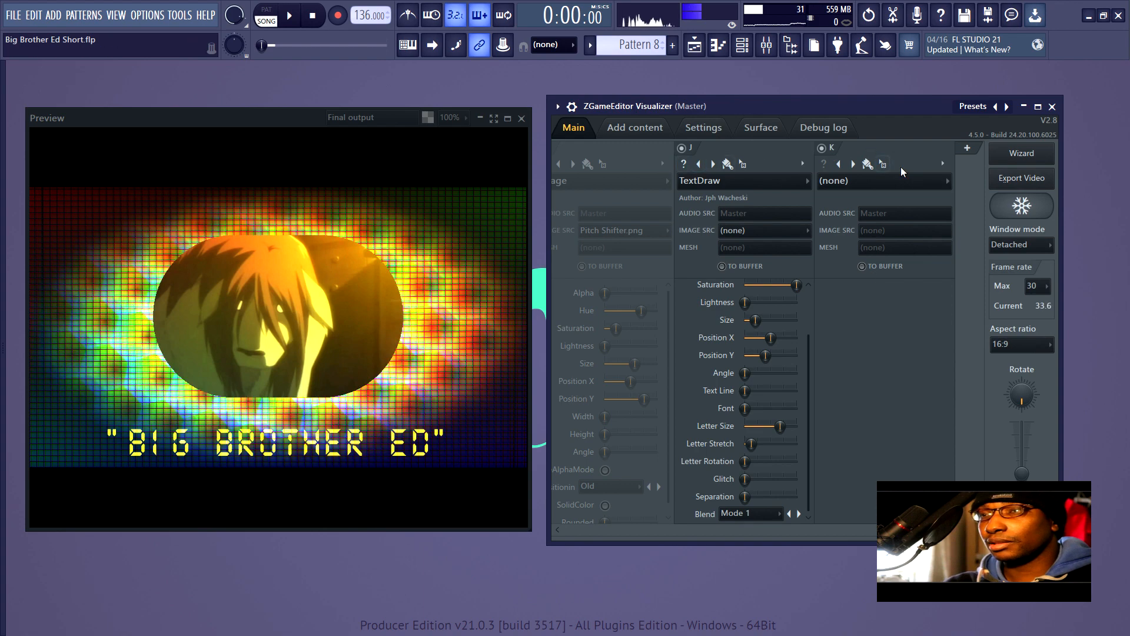
{"action": "left_click", "coordinate": [944, 165]}
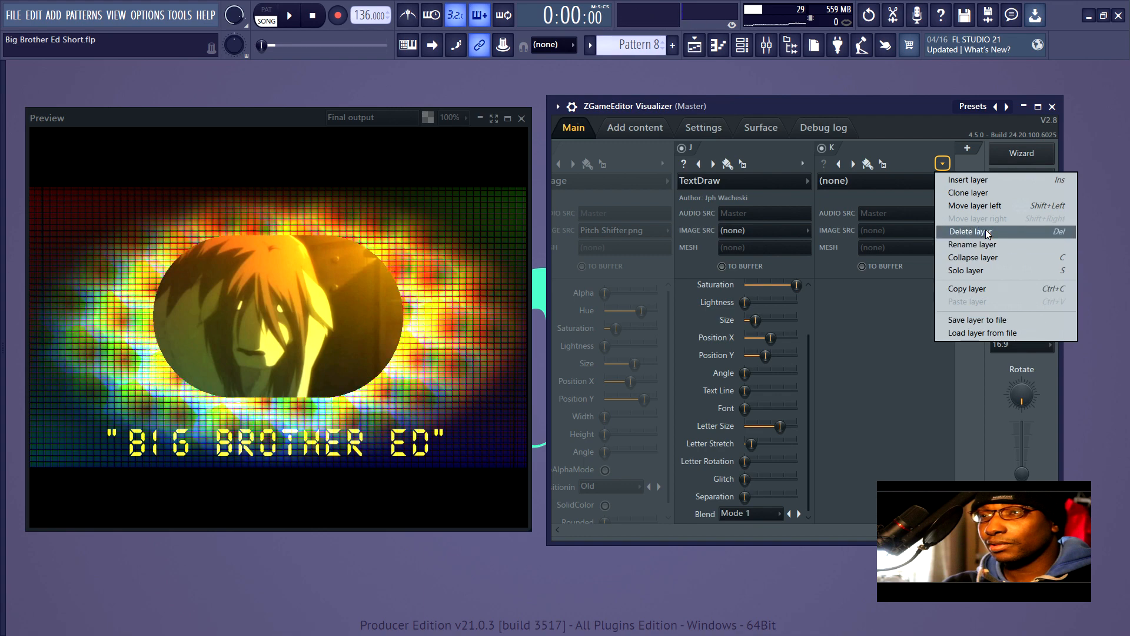
{"action": "left_click", "coordinate": [969, 231]}
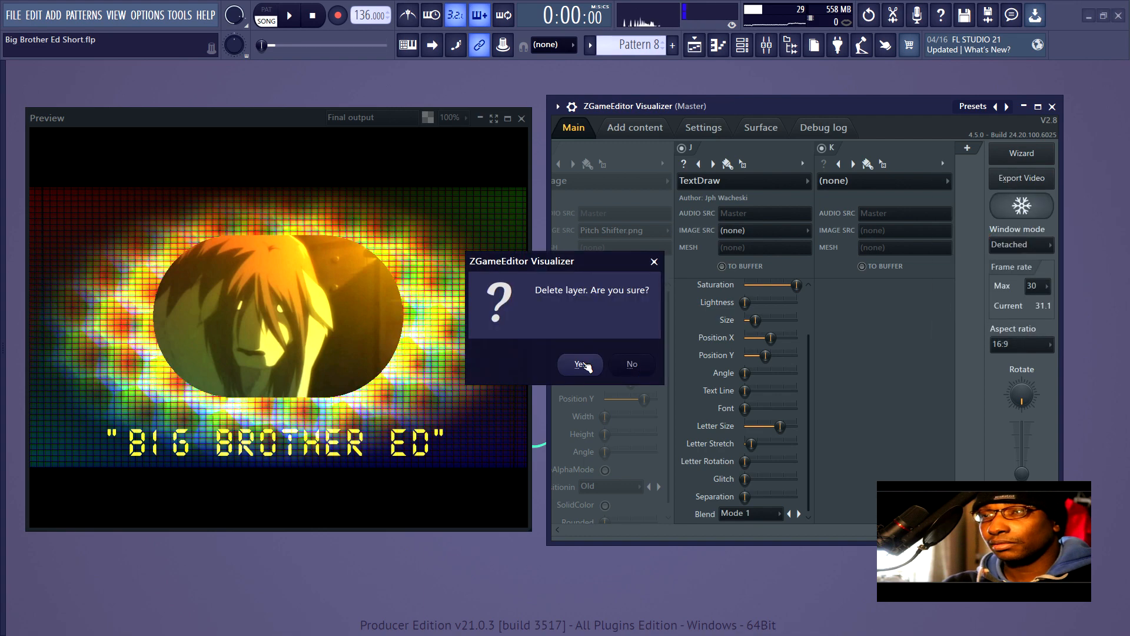
{"action": "left_click", "coordinate": [580, 364]}
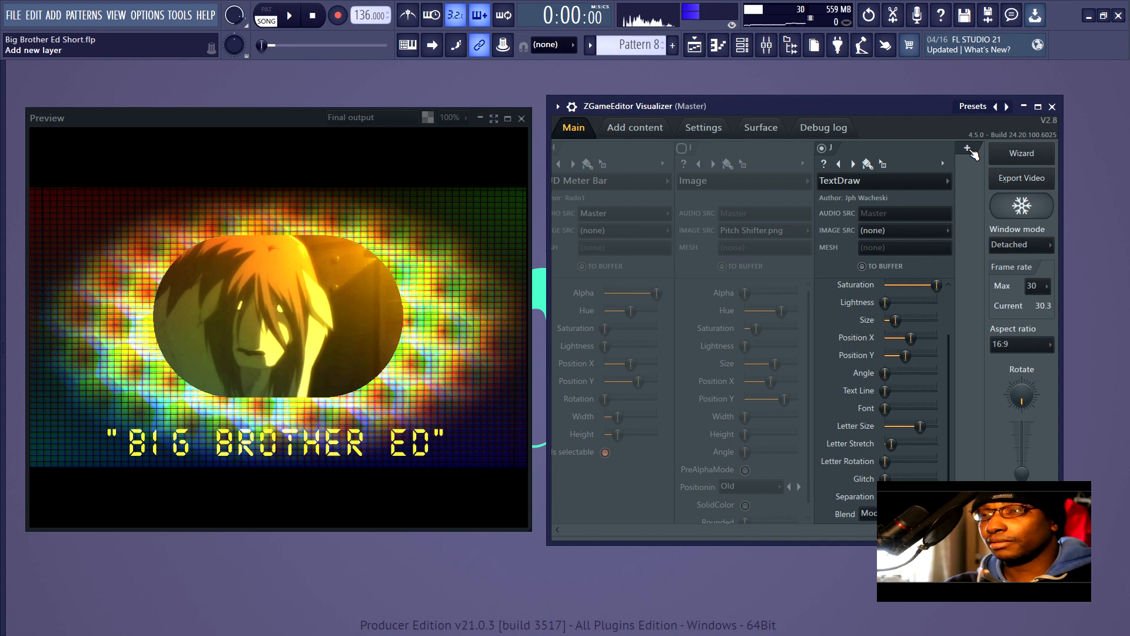
{"action": "left_click", "coordinate": [968, 150]}
- Look through the first layers and switch the 3-Tap 2D Voronoi layer off and on to compare the preview
{"action": "scroll", "coordinate": [835, 178], "scroll_direction": "left", "scroll_amount": 10}
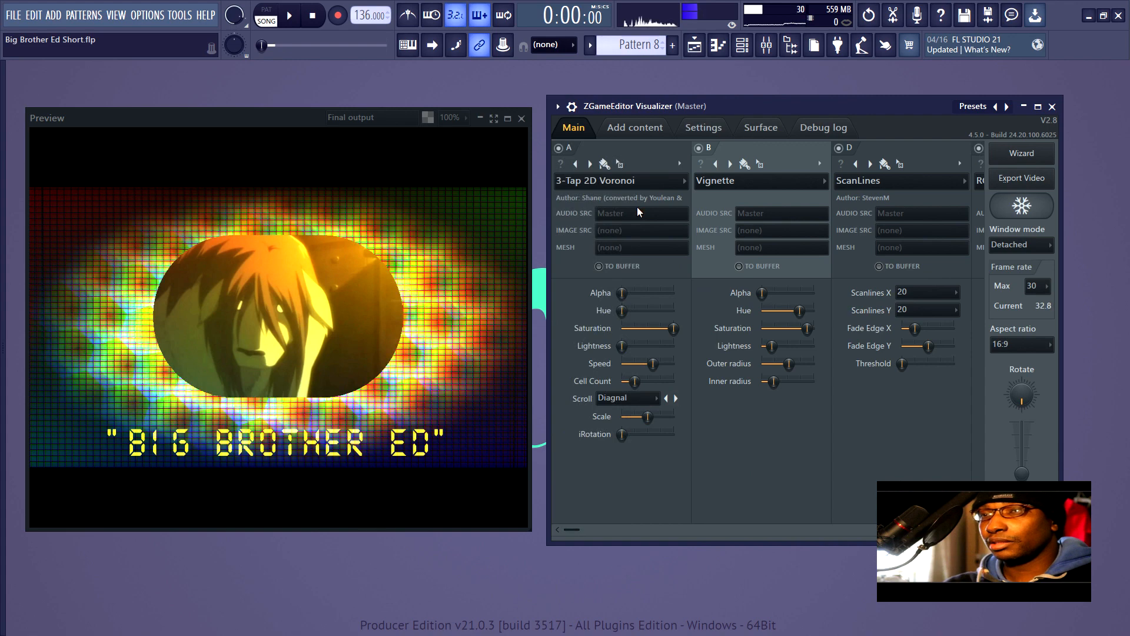
{"action": "scroll", "coordinate": [622, 428], "scroll_direction": "right", "scroll_amount": 3}
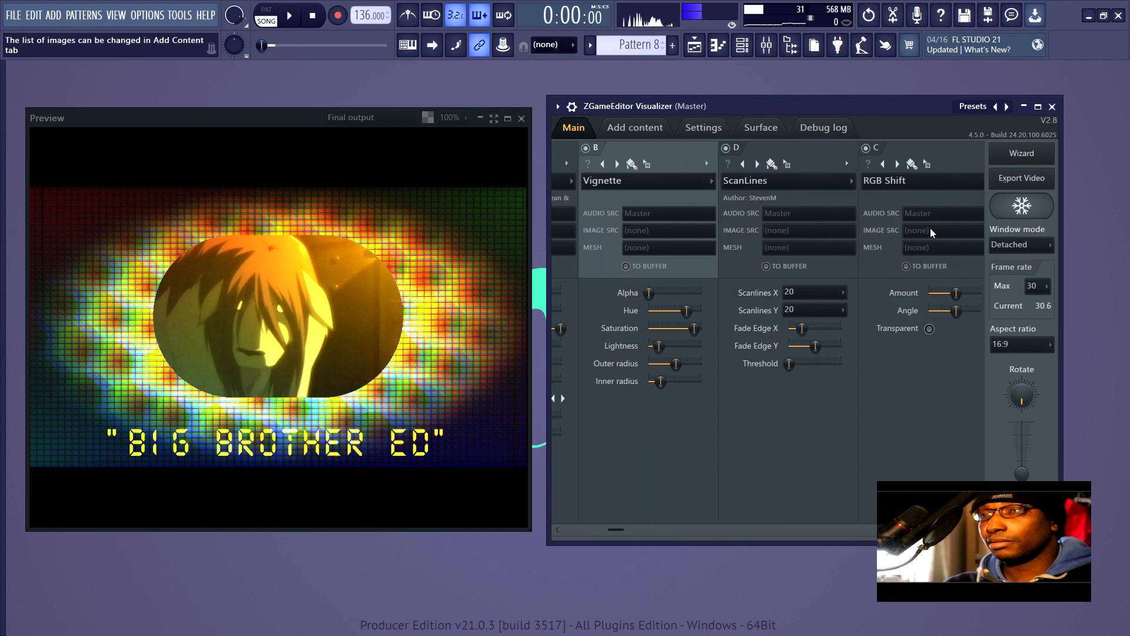
{"action": "scroll", "coordinate": [719, 525], "scroll_direction": "right", "scroll_amount": 2}
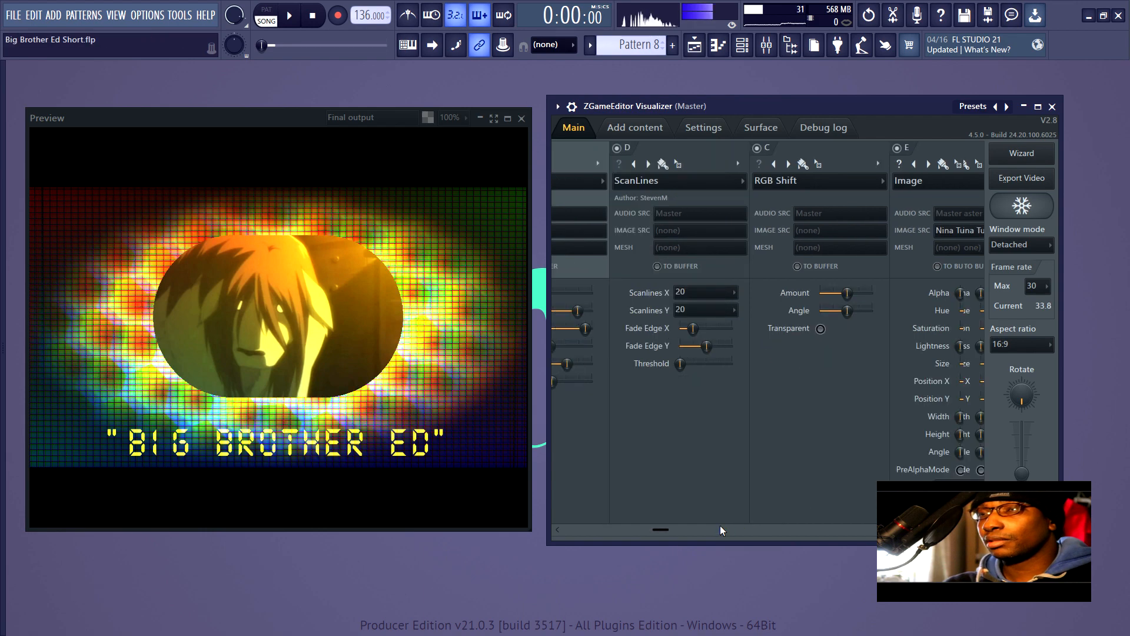
{"action": "scroll", "coordinate": [740, 528], "scroll_direction": "right", "scroll_amount": 2}
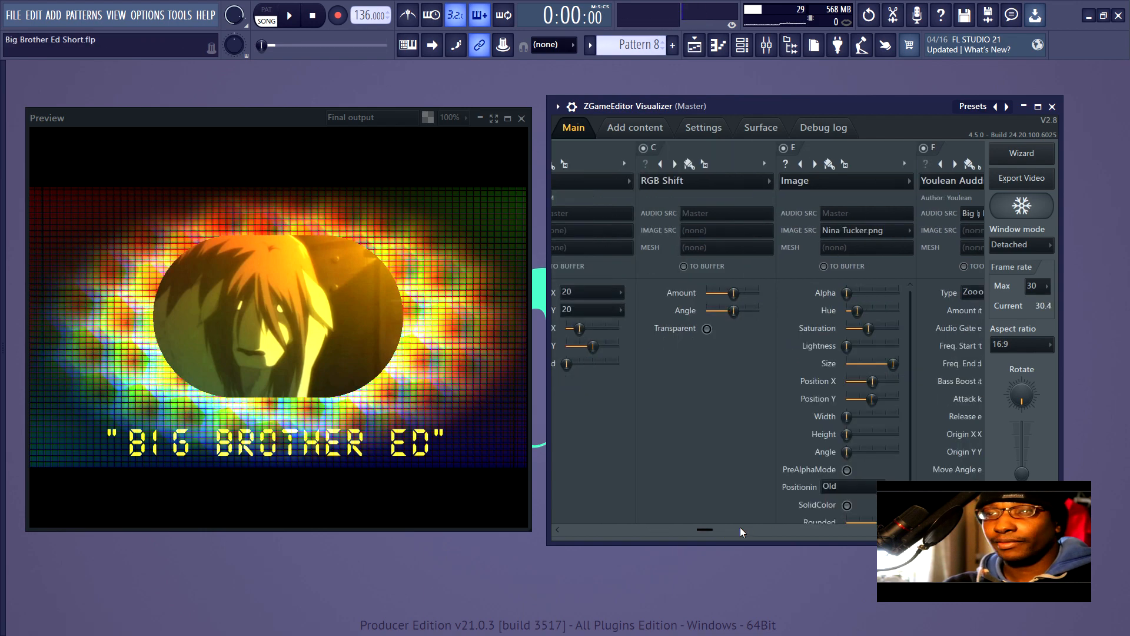
{"action": "scroll", "coordinate": [740, 527], "scroll_direction": "left", "scroll_amount": 3}
{"action": "scroll", "coordinate": [740, 528], "scroll_direction": "left", "scroll_amount": 2}
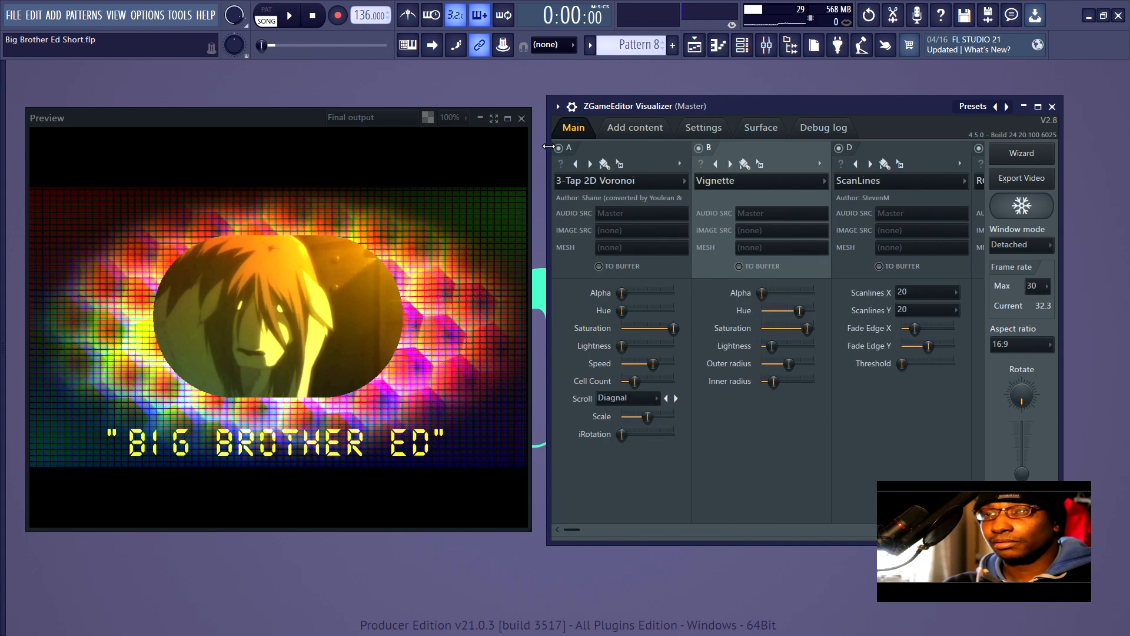
{"action": "left_click", "coordinate": [560, 148]}
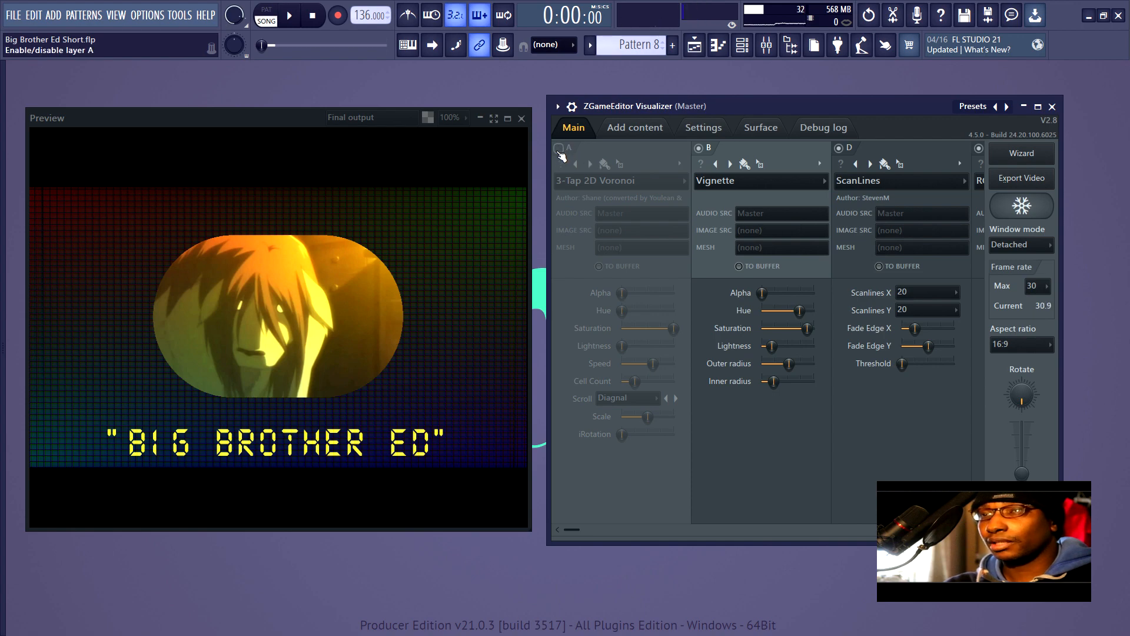
{"action": "left_click", "coordinate": [559, 148]}
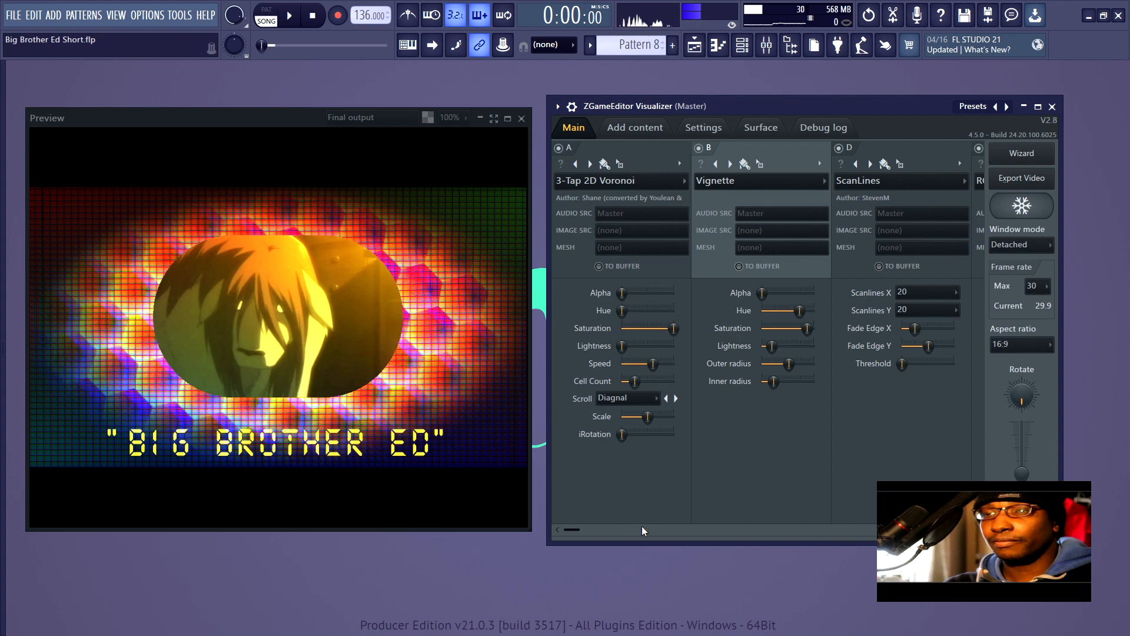
{"action": "scroll", "coordinate": [641, 531], "scroll_direction": "down", "scroll_amount": 2}
{"action": "scroll", "coordinate": [641, 531], "scroll_direction": "up", "scroll_amount": 2}
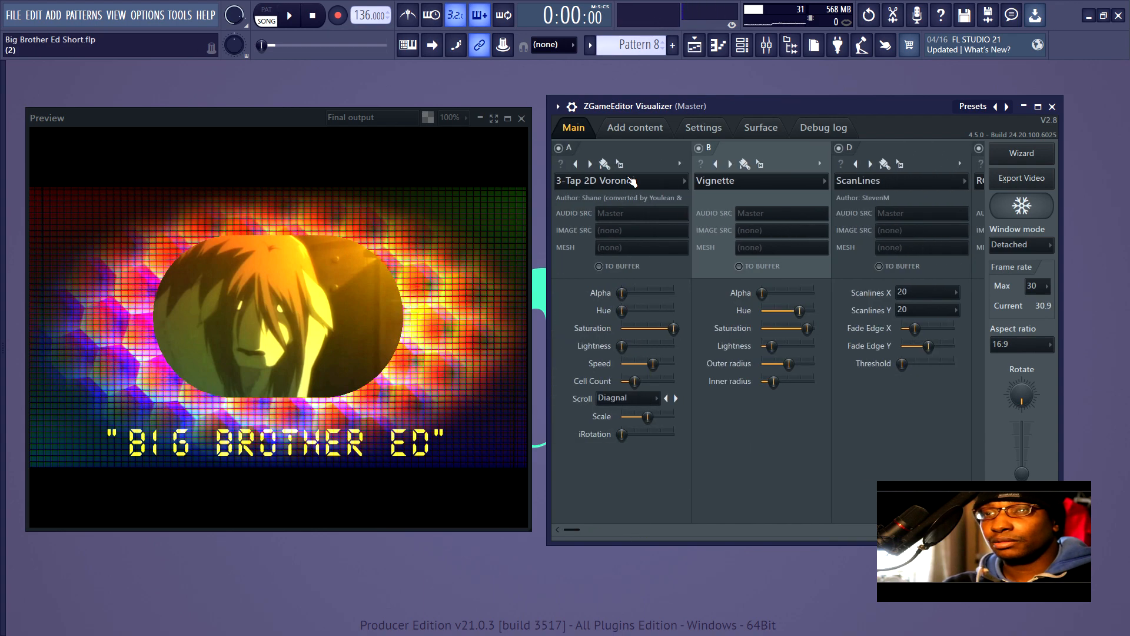
{"action": "left_click", "coordinate": [560, 148]}
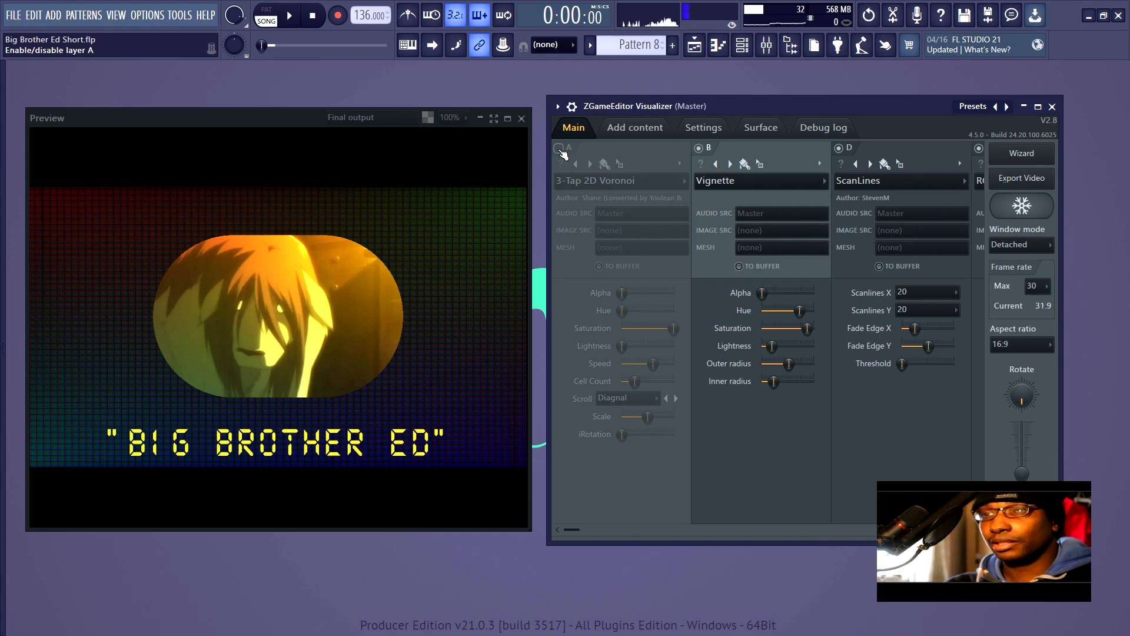
{"action": "left_click", "coordinate": [560, 149]}
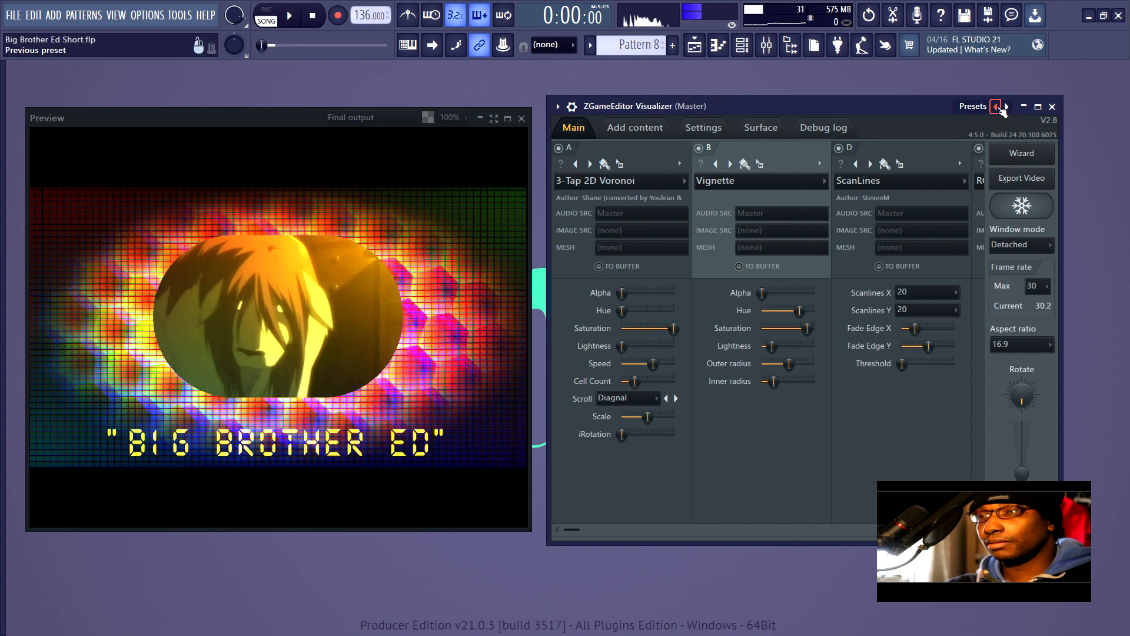
- Look through the Visualizer's preset list, and switch the Vignette layer off and on to check its effect
{"action": "right_click", "coordinate": [1001, 110]}
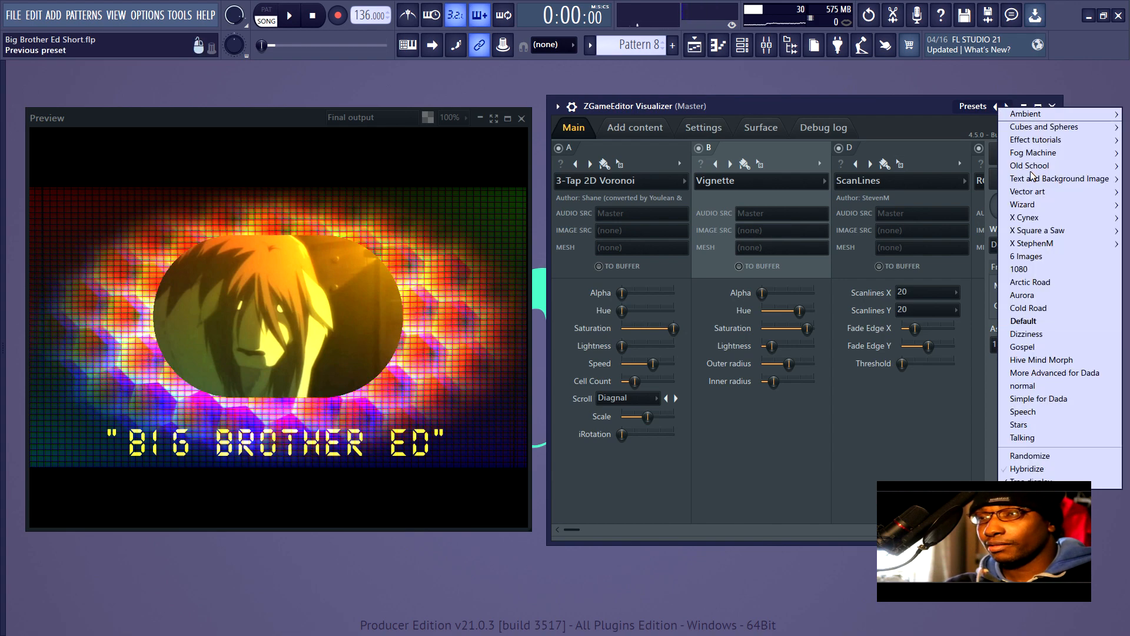
{"action": "left_click", "coordinate": [1070, 360]}
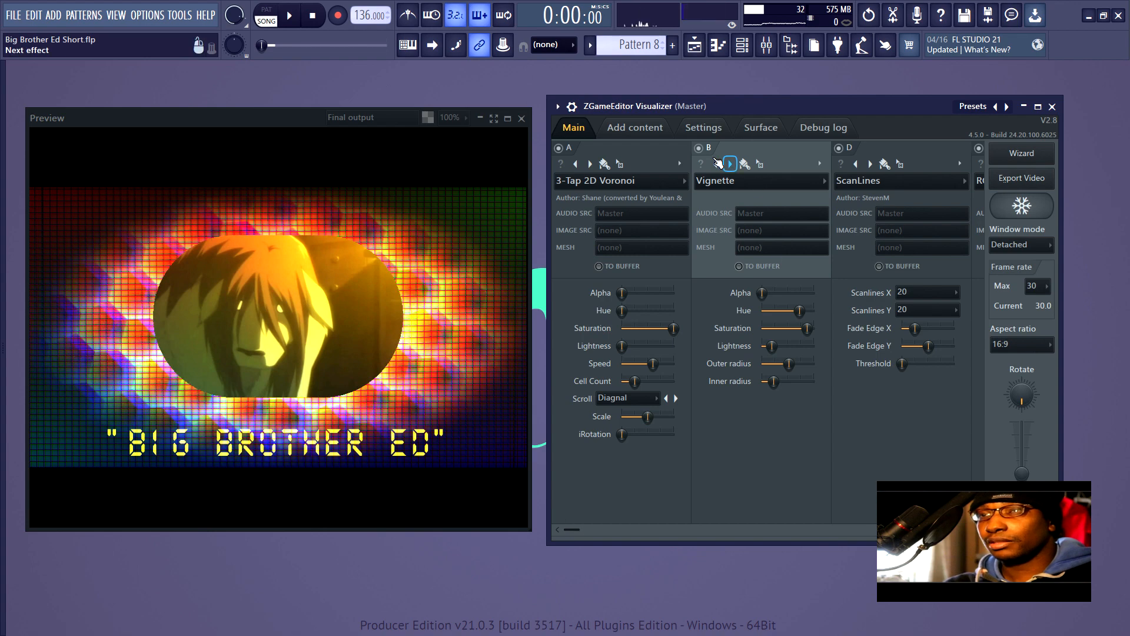
{"action": "left_click", "coordinate": [700, 152]}
{"action": "left_click", "coordinate": [700, 152]}
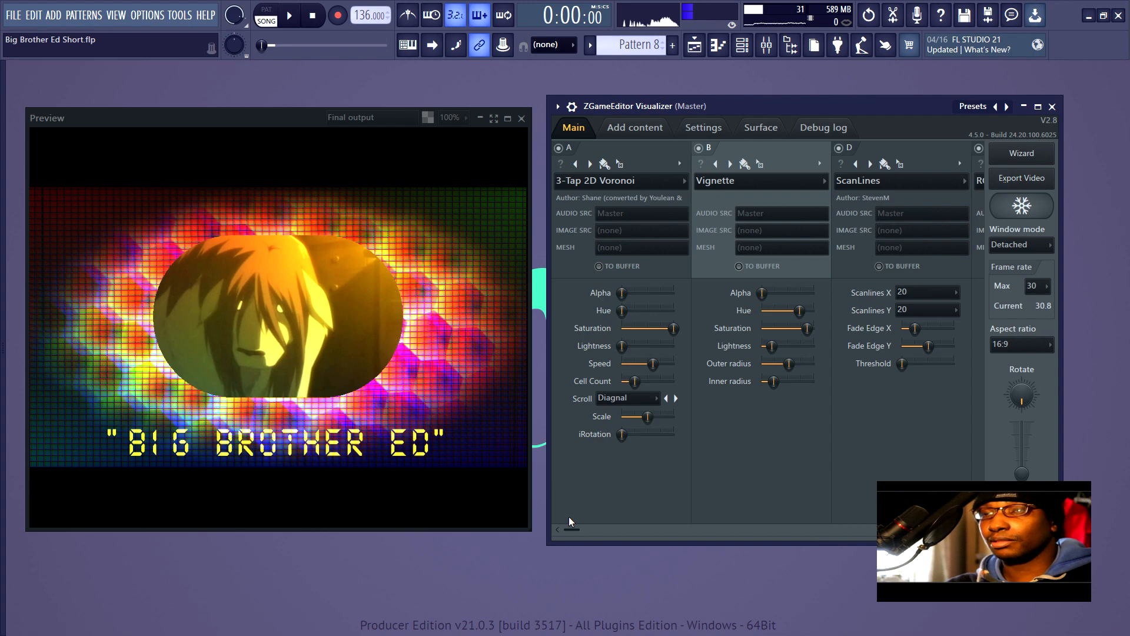
- Switch the ScanLines layer and the RGB Shift layer off and on individually to compare the preview
{"action": "scroll", "coordinate": [583, 529], "scroll_direction": "right", "scroll_amount": 3}
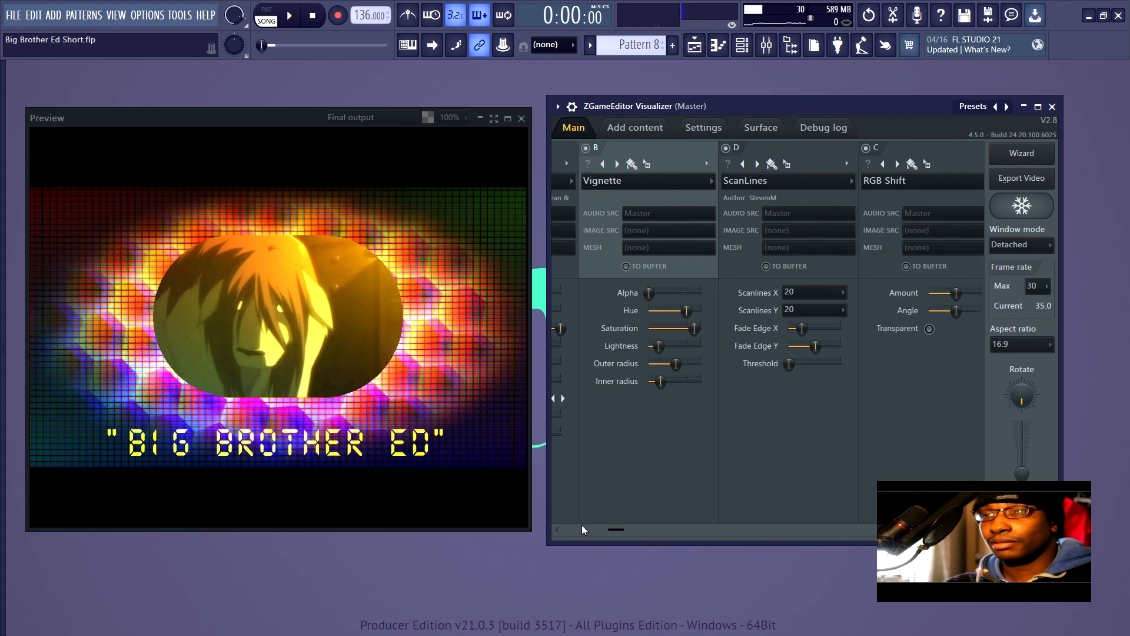
{"action": "left_click", "coordinate": [669, 148]}
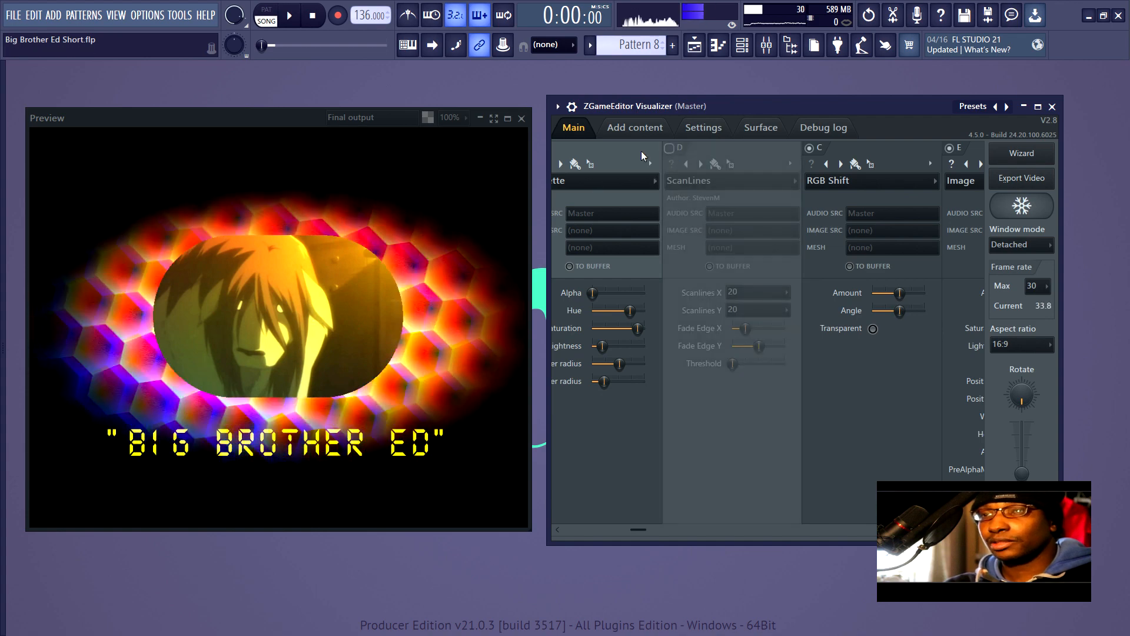
{"action": "left_click", "coordinate": [669, 148]}
{"action": "scroll", "coordinate": [673, 158], "scroll_direction": "right", "scroll_amount": 2}
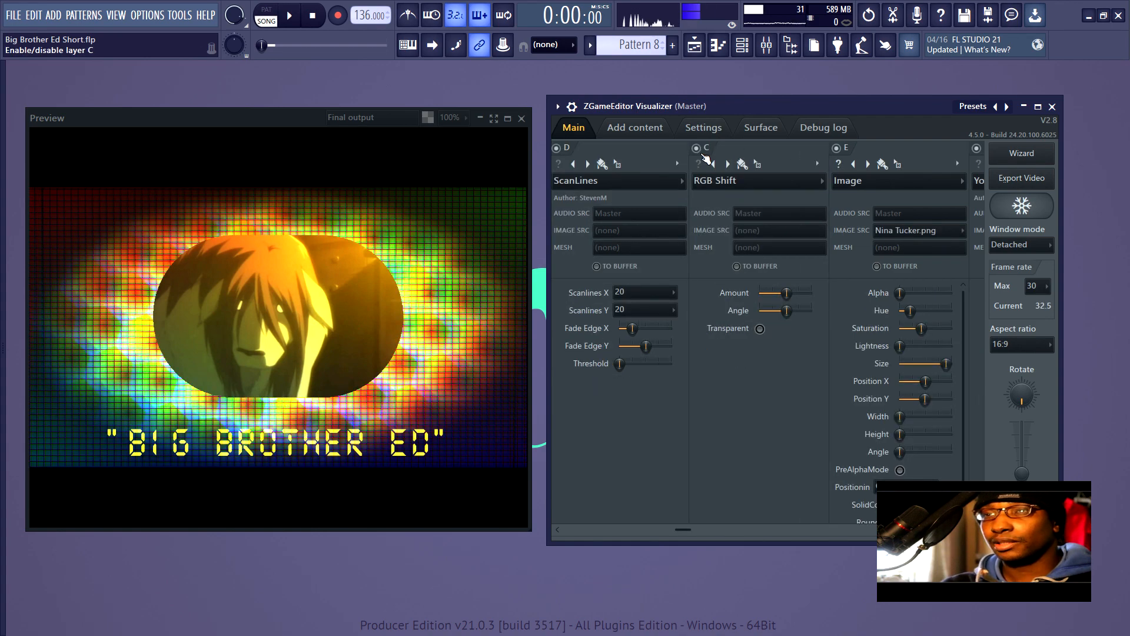
{"action": "left_click", "coordinate": [697, 148]}
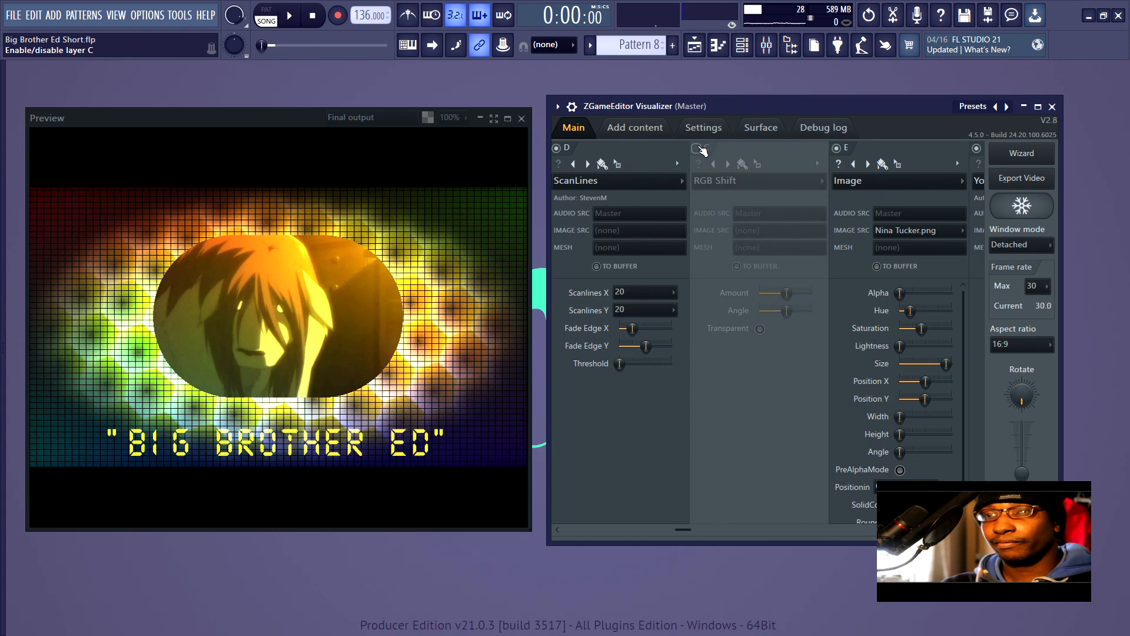
{"action": "left_click", "coordinate": [698, 148]}
- Switch the Nina Tucker.png Image layer off and on, and examine the Youlean Audio Shake layer's audio source
{"action": "scroll", "coordinate": [701, 148], "scroll_direction": "right", "scroll_amount": 2}
{"action": "left_click", "coordinate": [724, 147]}
{"action": "left_click", "coordinate": [725, 147]}
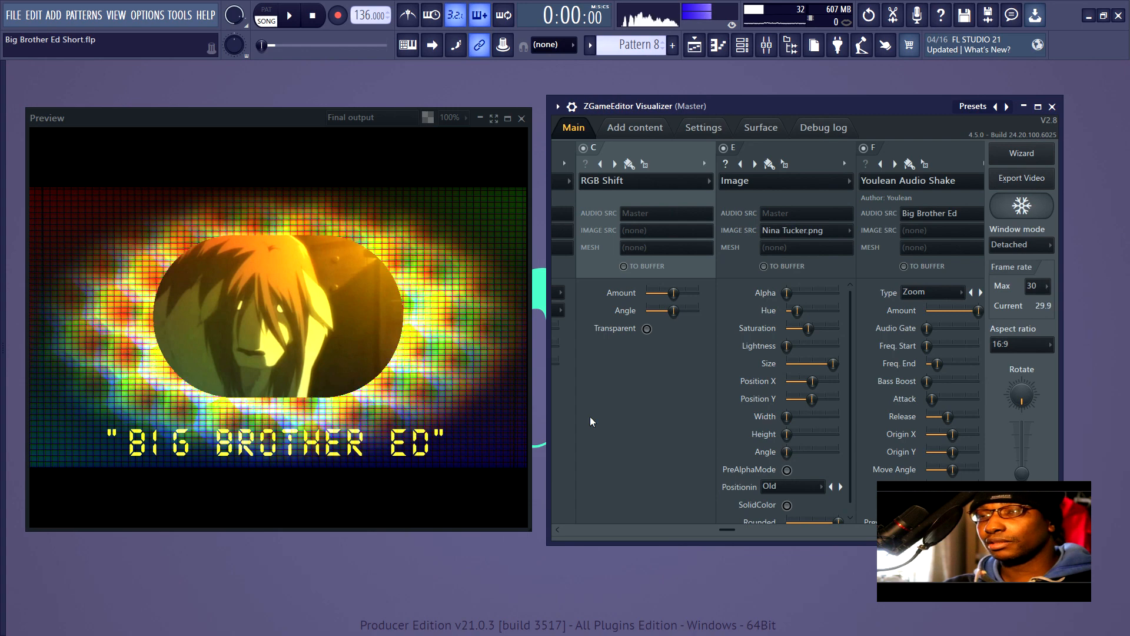
{"action": "scroll", "coordinate": [723, 528], "scroll_direction": "right", "scroll_amount": 2}
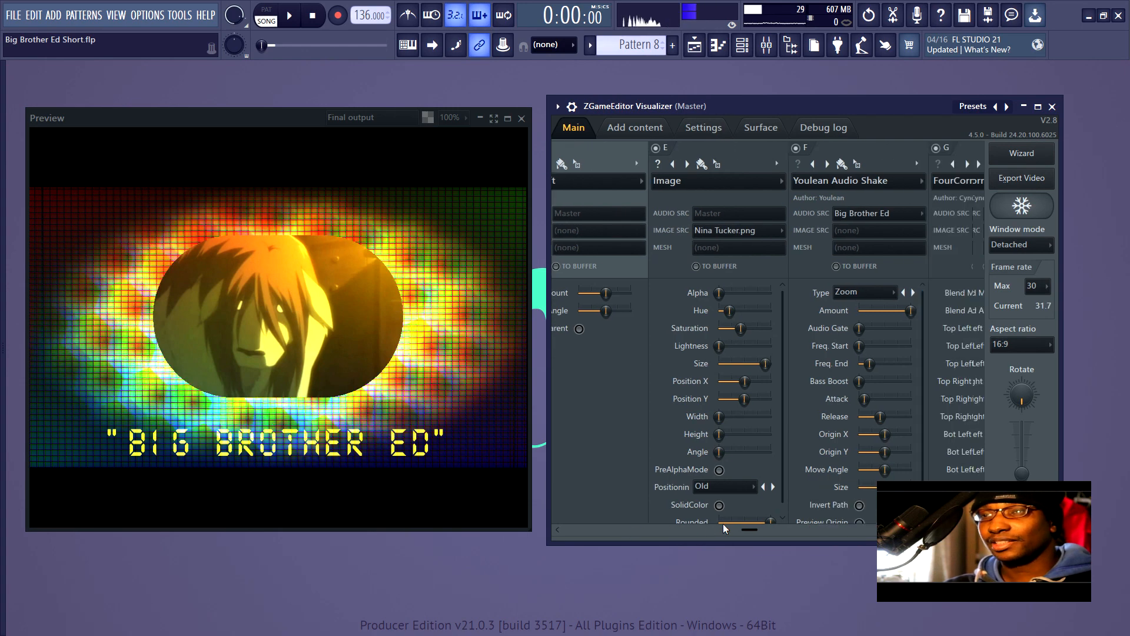
{"action": "scroll", "coordinate": [723, 528], "scroll_direction": "right", "scroll_amount": 1}
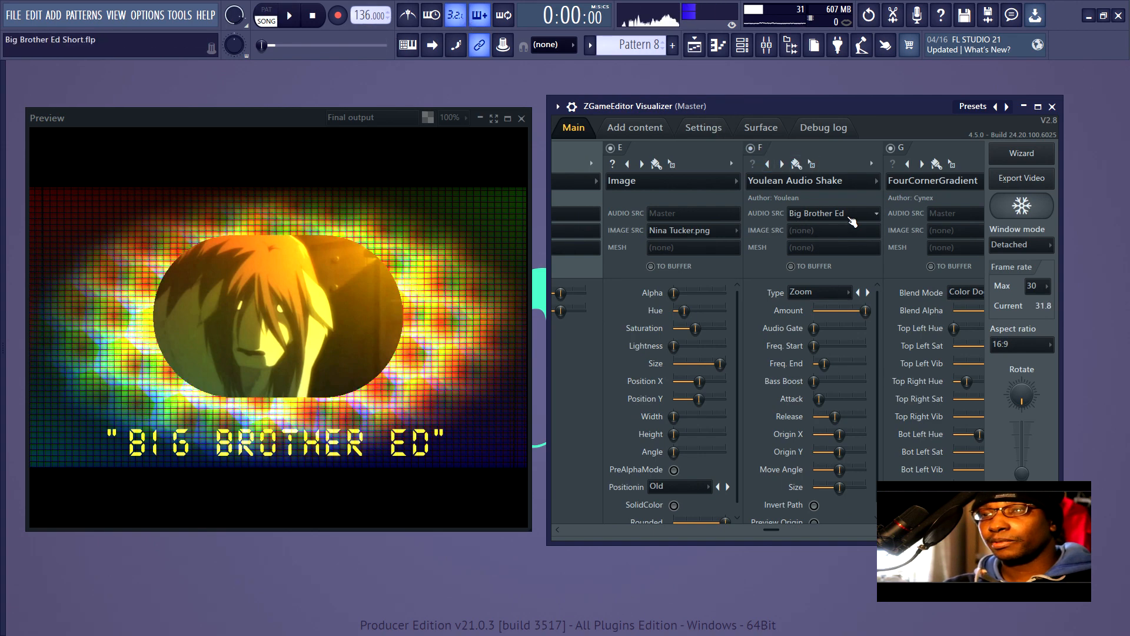
- Select the Big Brother Ed track in the mixer and play the song briefly with the preview moved clear of it
{"action": "key", "text": "F9"}
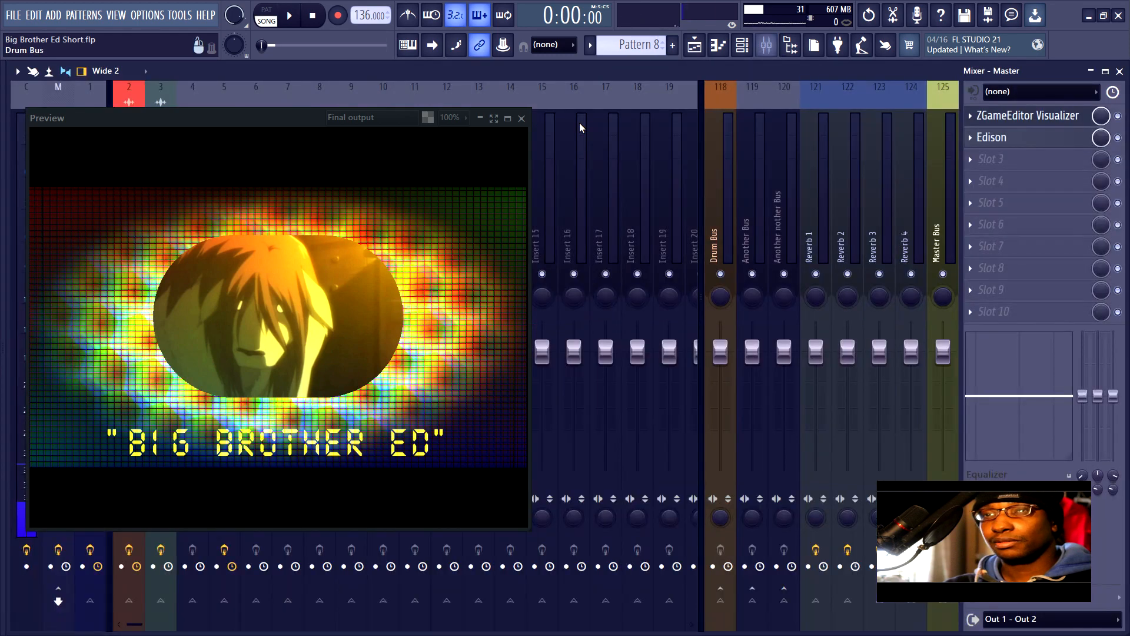
{"action": "left_click_drag", "start_coordinate": [291, 118], "coordinate": [730, 160]}
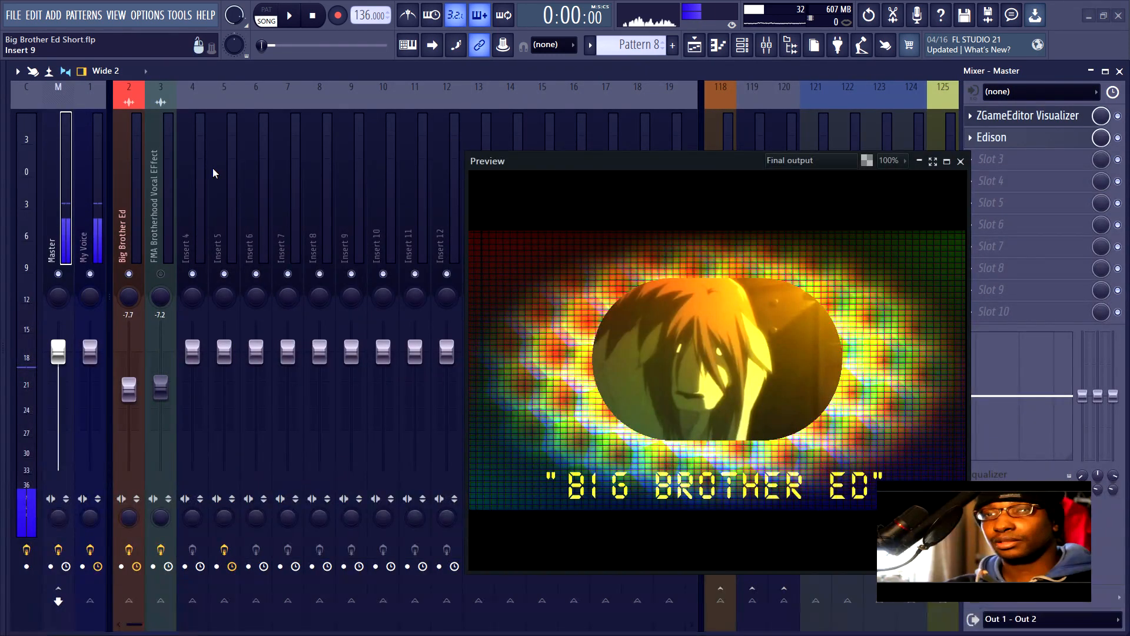
{"action": "left_click", "coordinate": [132, 192]}
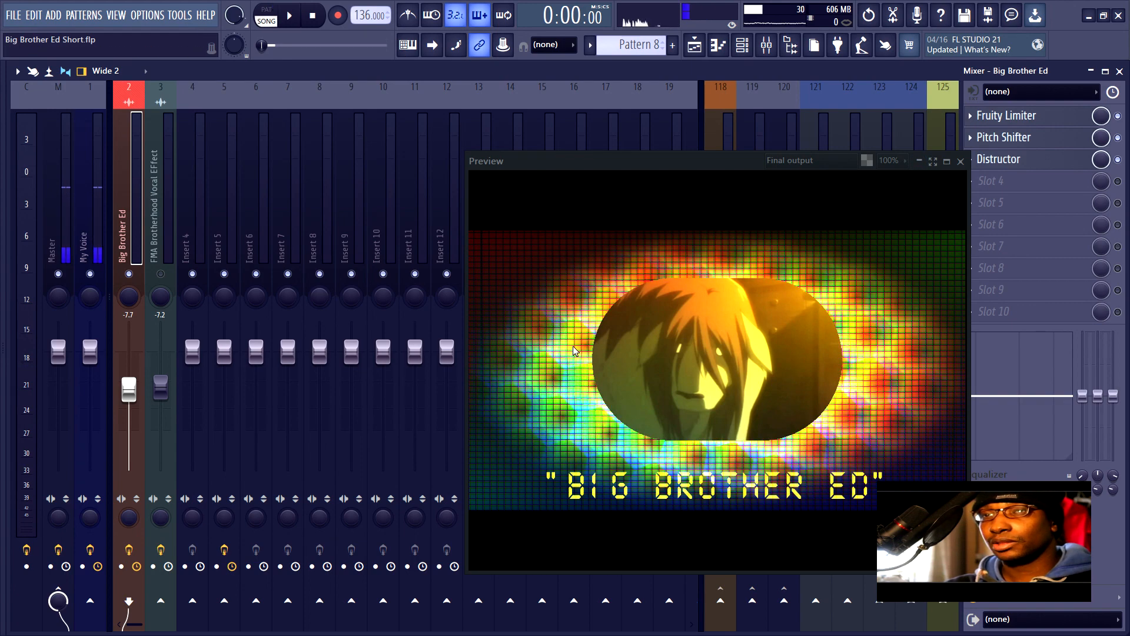
{"action": "left_click", "coordinate": [295, 17]}
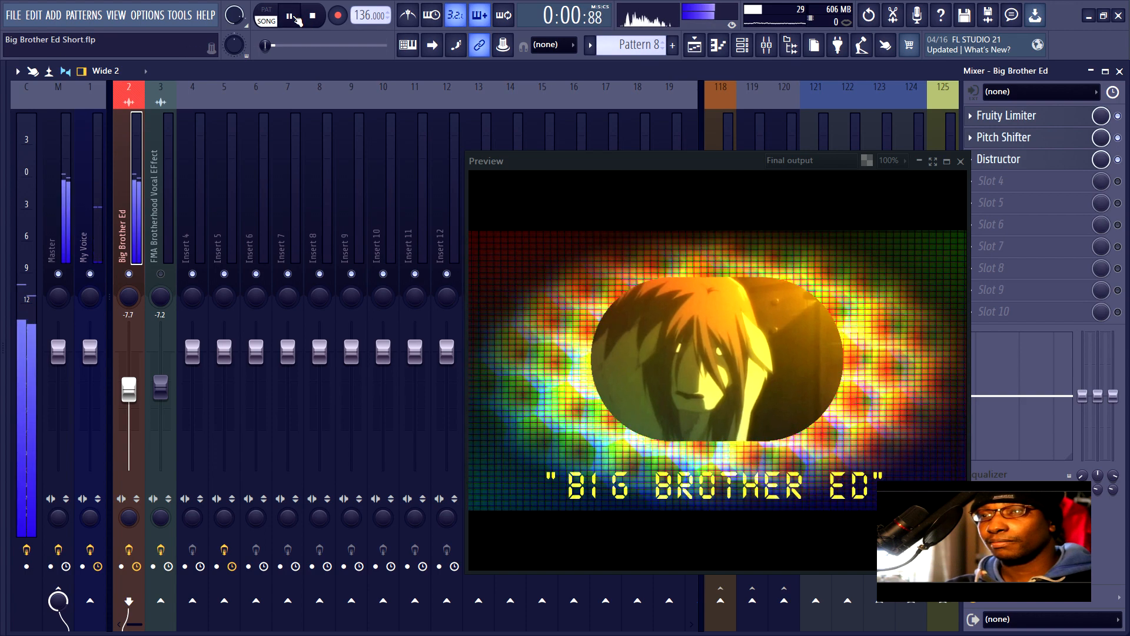
{"action": "left_click", "coordinate": [310, 17]}
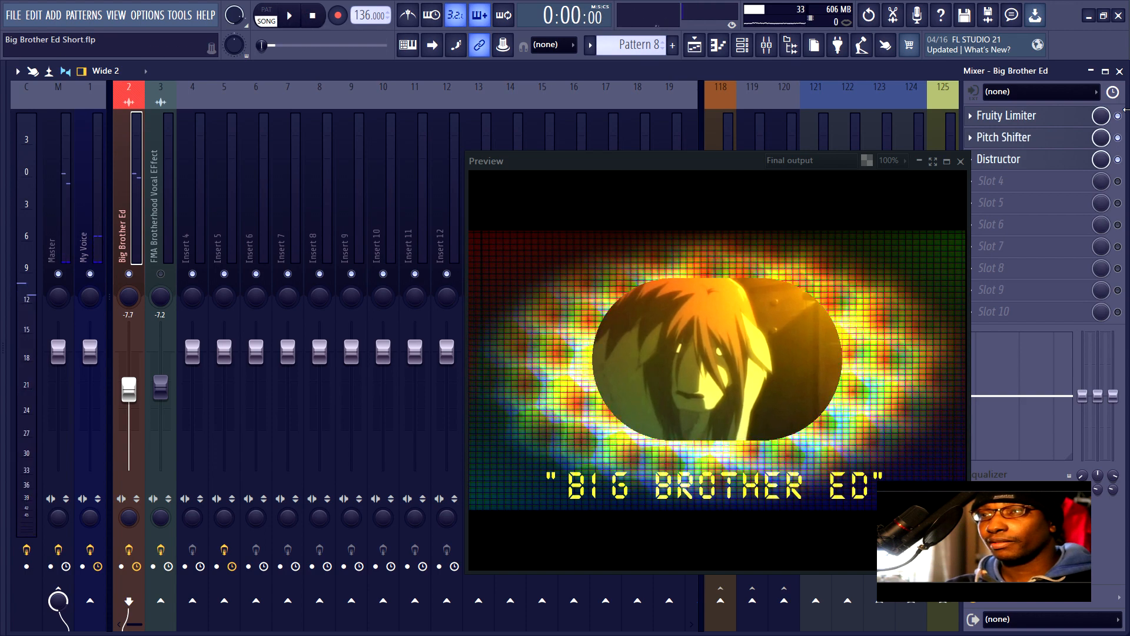
- Close the mixer, and switch the FourCornerGradient layer off and on to compare its effect in the preview
{"action": "left_click", "coordinate": [1120, 71]}
{"action": "left_click_drag", "start_coordinate": [722, 156], "coordinate": [233, 121]}
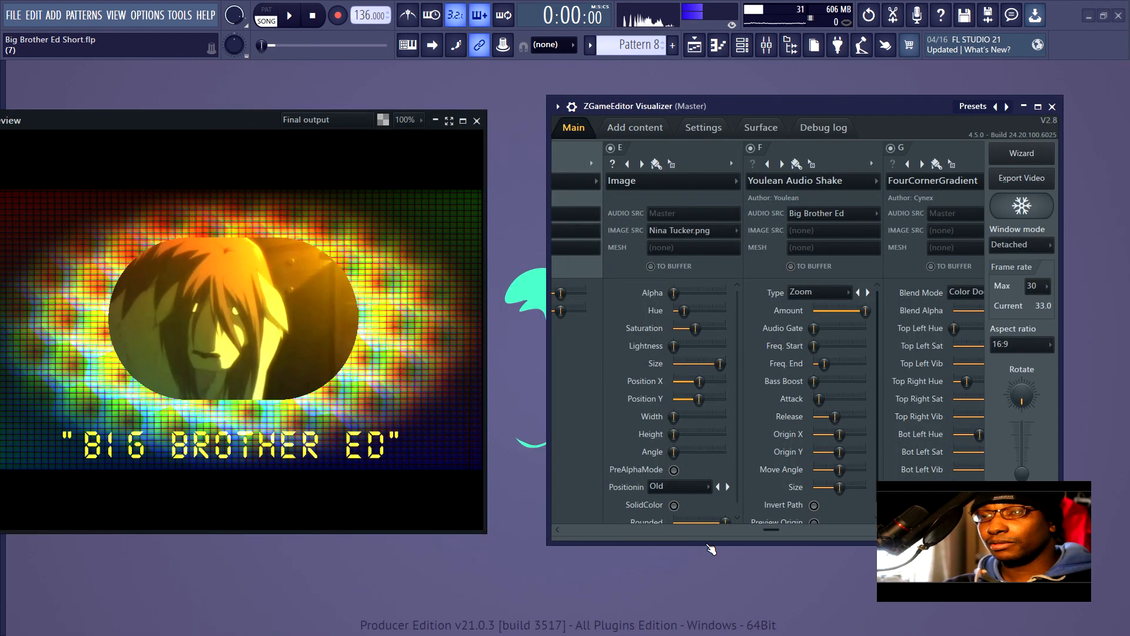
{"action": "scroll", "coordinate": [734, 528], "scroll_direction": "right", "scroll_amount": 3}
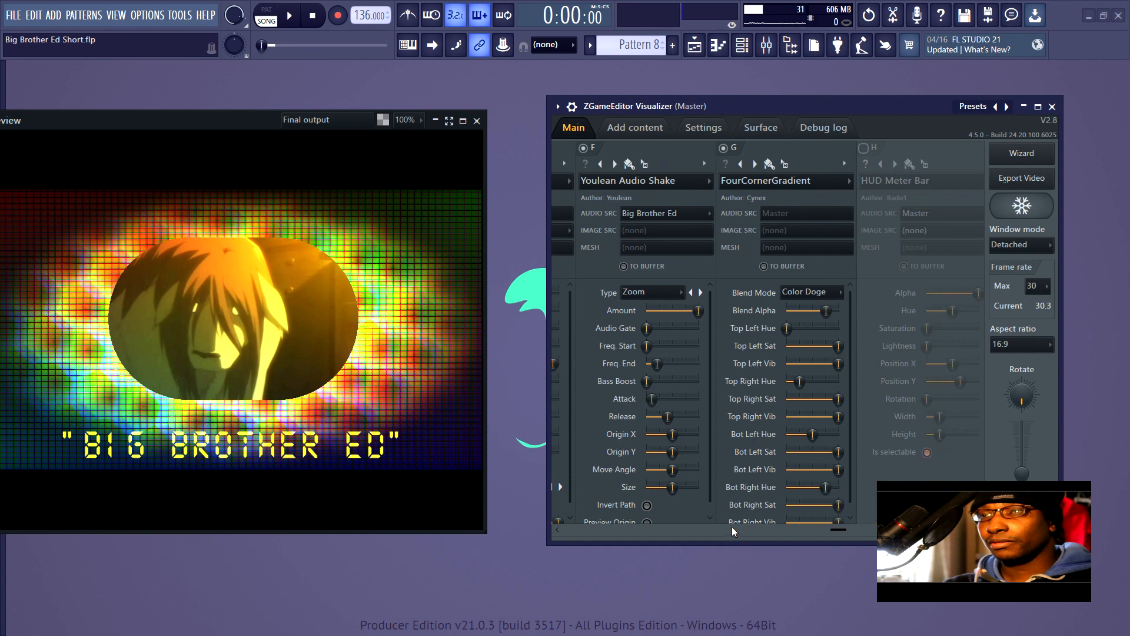
{"action": "left_click", "coordinate": [721, 148]}
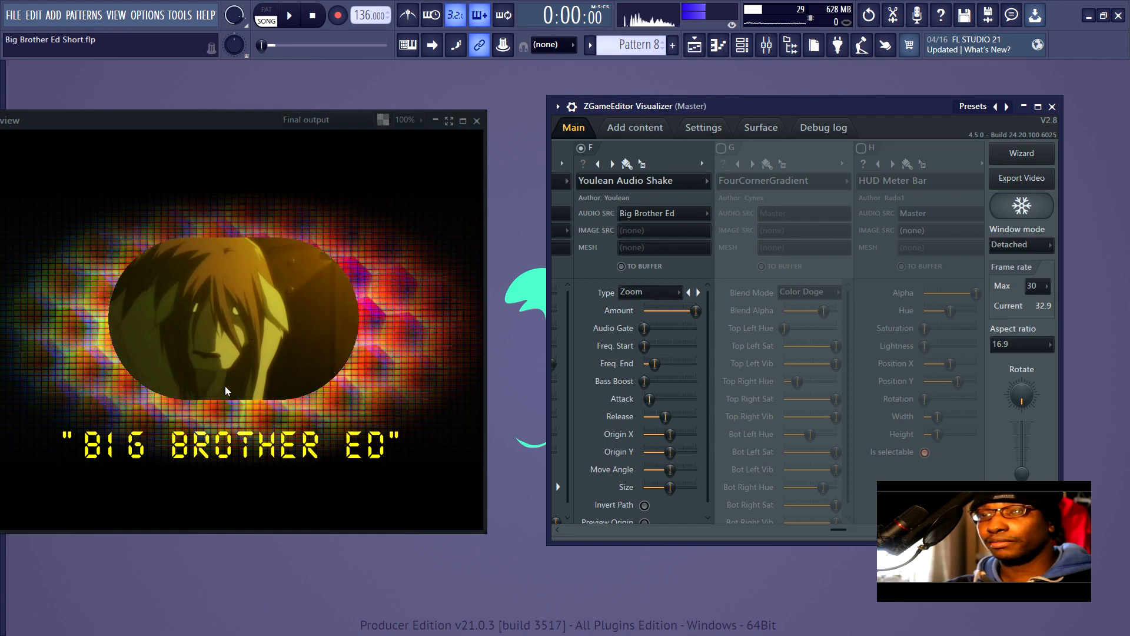
{"action": "left_click", "coordinate": [720, 149]}
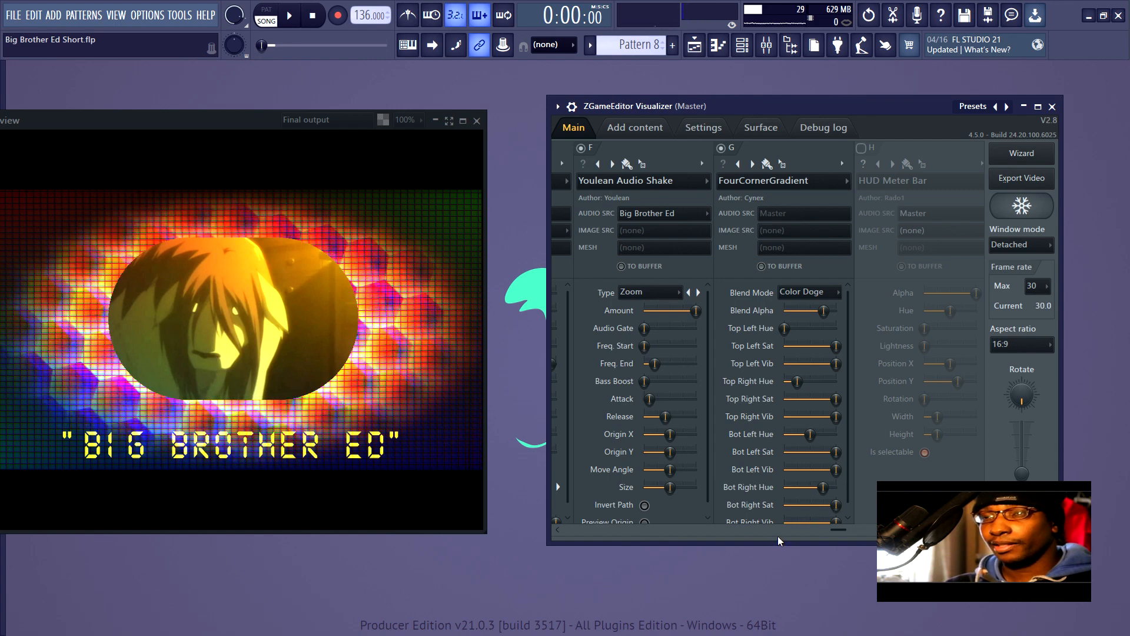
- Switch on the HUD Meter Bar layer and the Pitch Shifter.png Image layer to check them, and switch both off again
{"action": "scroll", "coordinate": [790, 535], "scroll_direction": "right", "scroll_amount": 4}
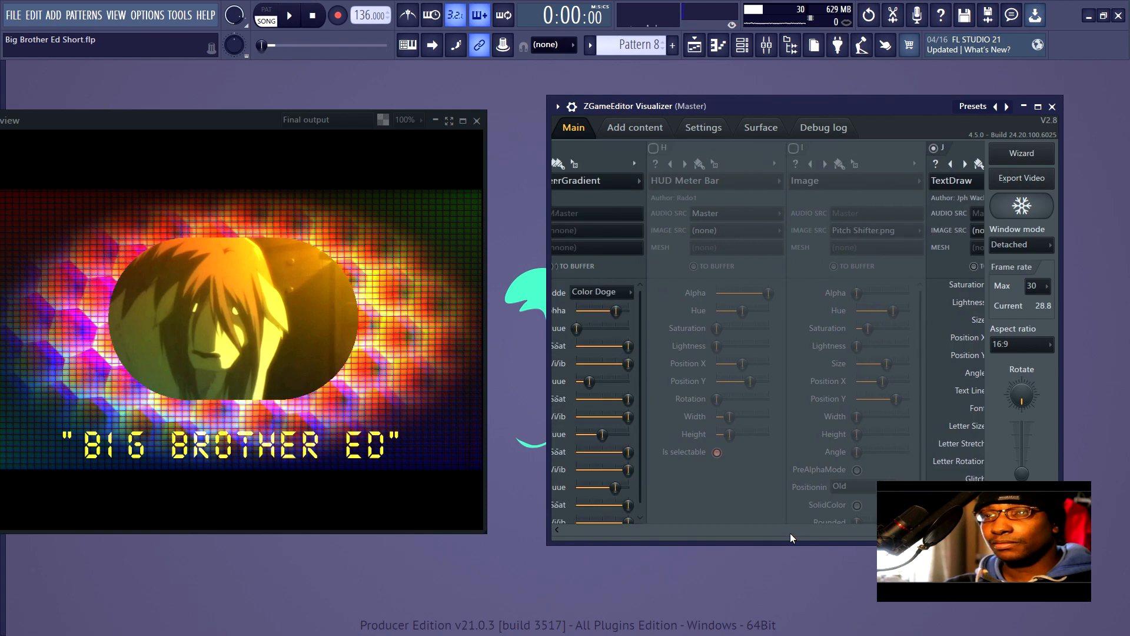
{"action": "left_click", "coordinate": [654, 148]}
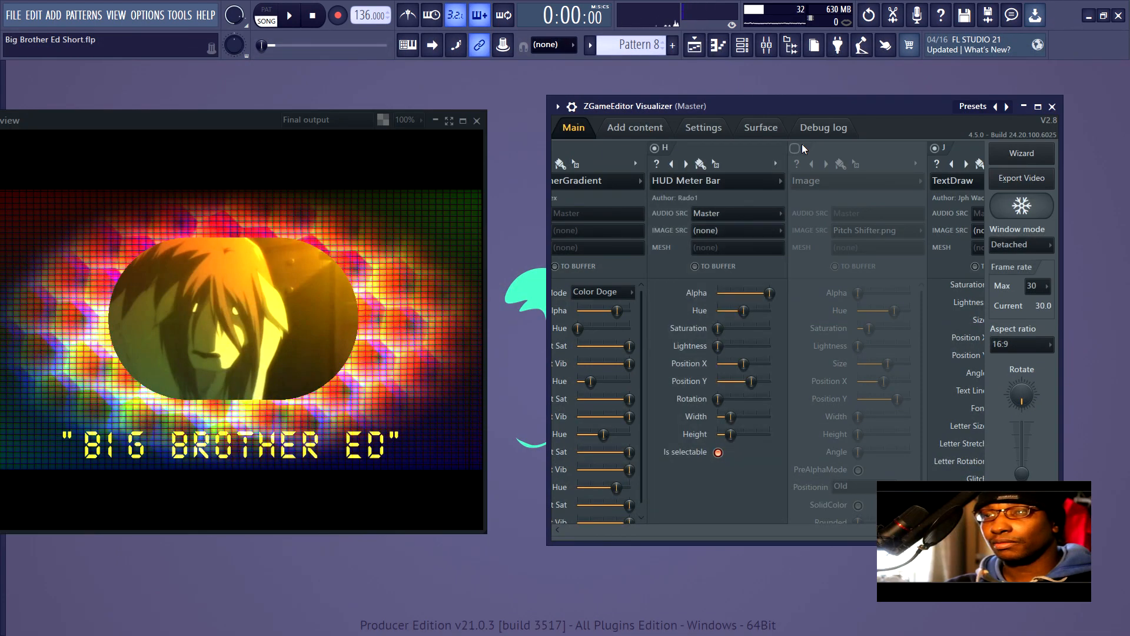
{"action": "left_click", "coordinate": [795, 148]}
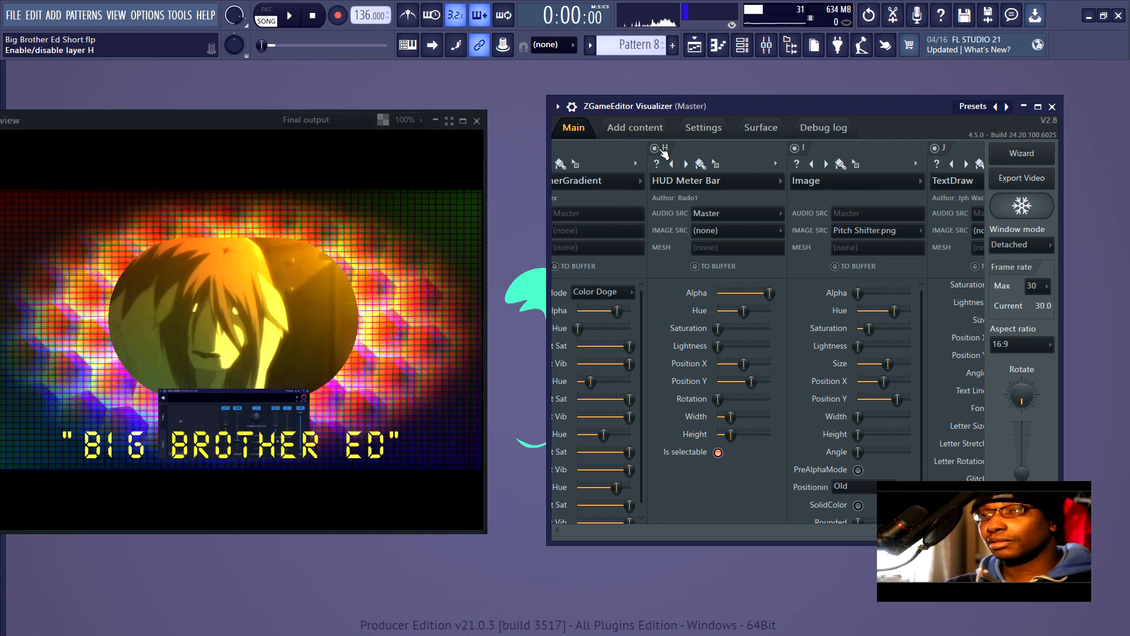
{"action": "left_click", "coordinate": [662, 151]}
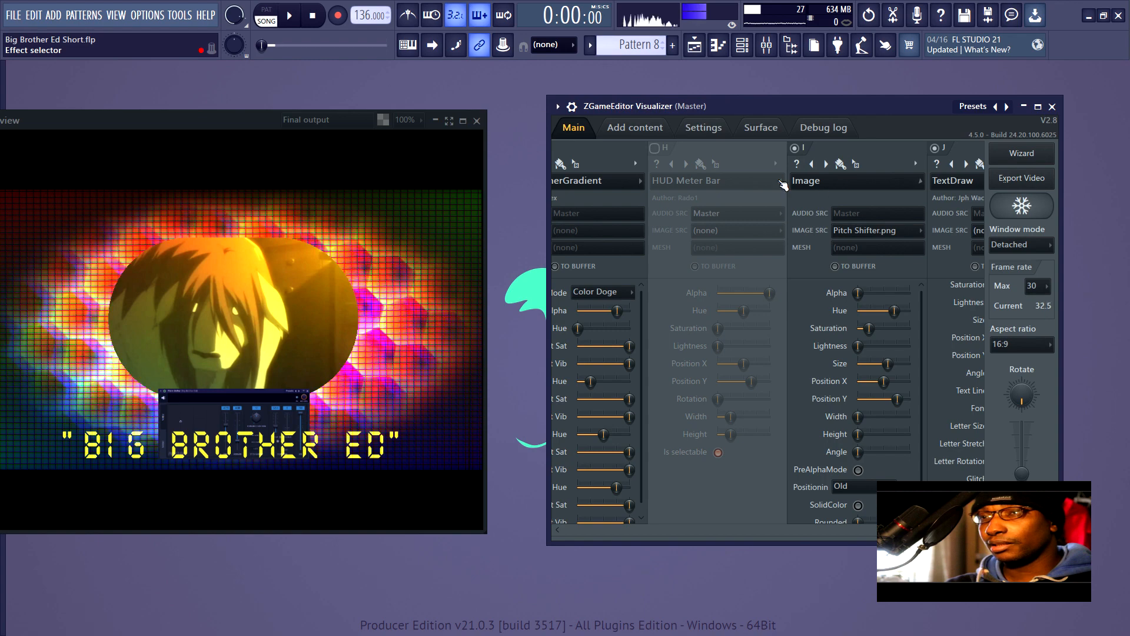
{"action": "left_click", "coordinate": [795, 148]}
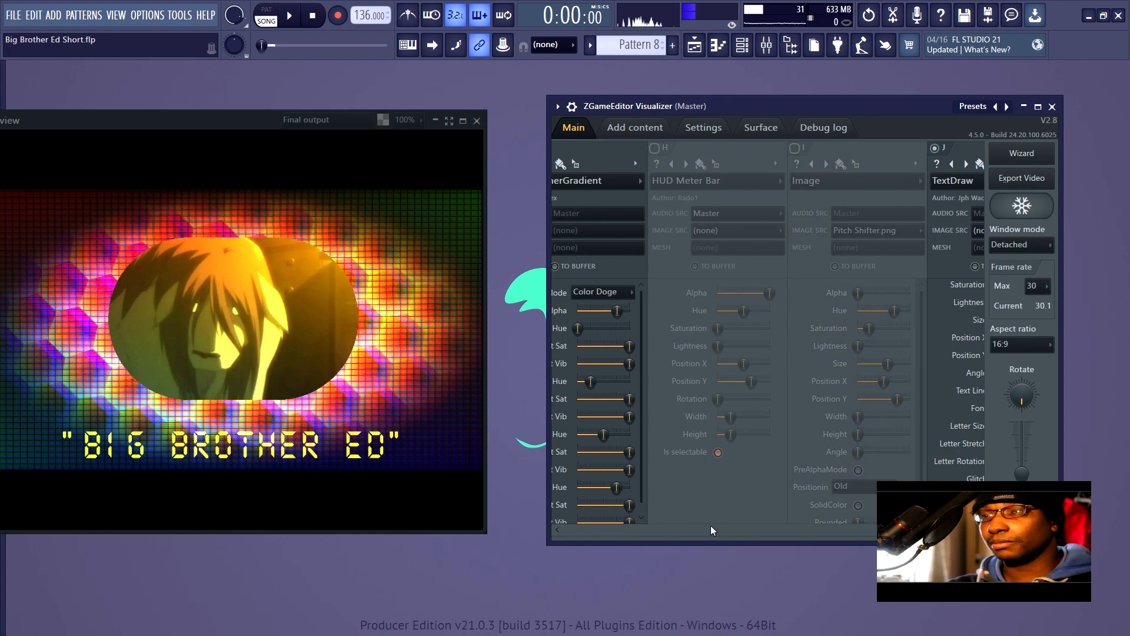
- Switch the TextDraw layer off and on, and move the preview fully into view beside the Visualizer
{"action": "scroll", "coordinate": [732, 531], "scroll_direction": "right", "scroll_amount": 2}
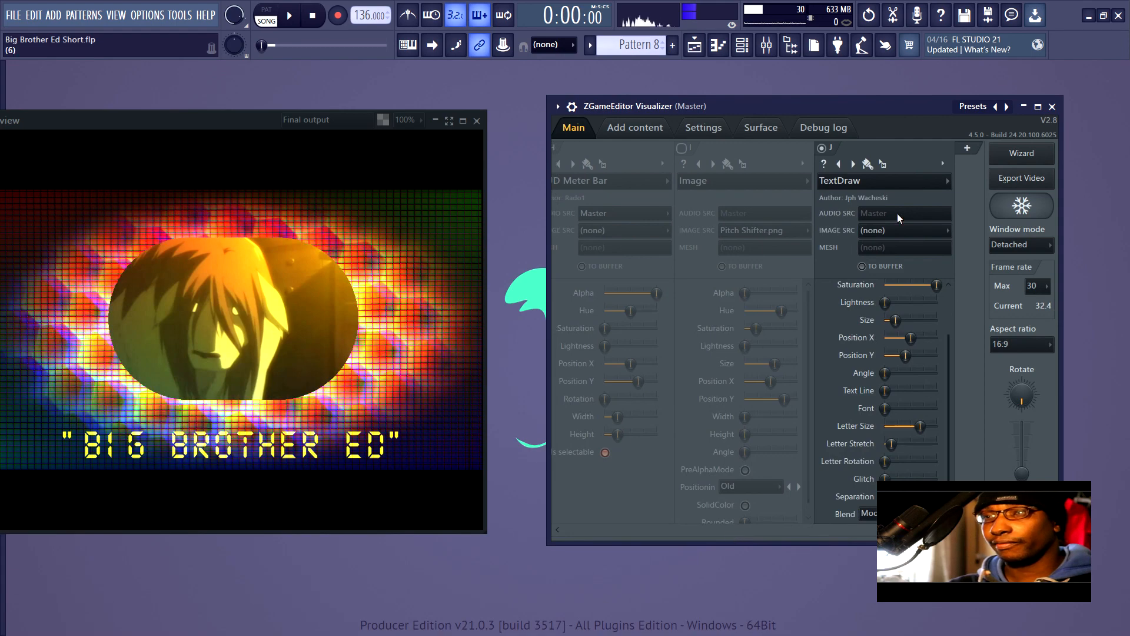
{"action": "left_click", "coordinate": [823, 149]}
{"action": "left_click", "coordinate": [823, 148]}
{"action": "left_click_drag", "start_coordinate": [212, 126], "coordinate": [271, 147]}
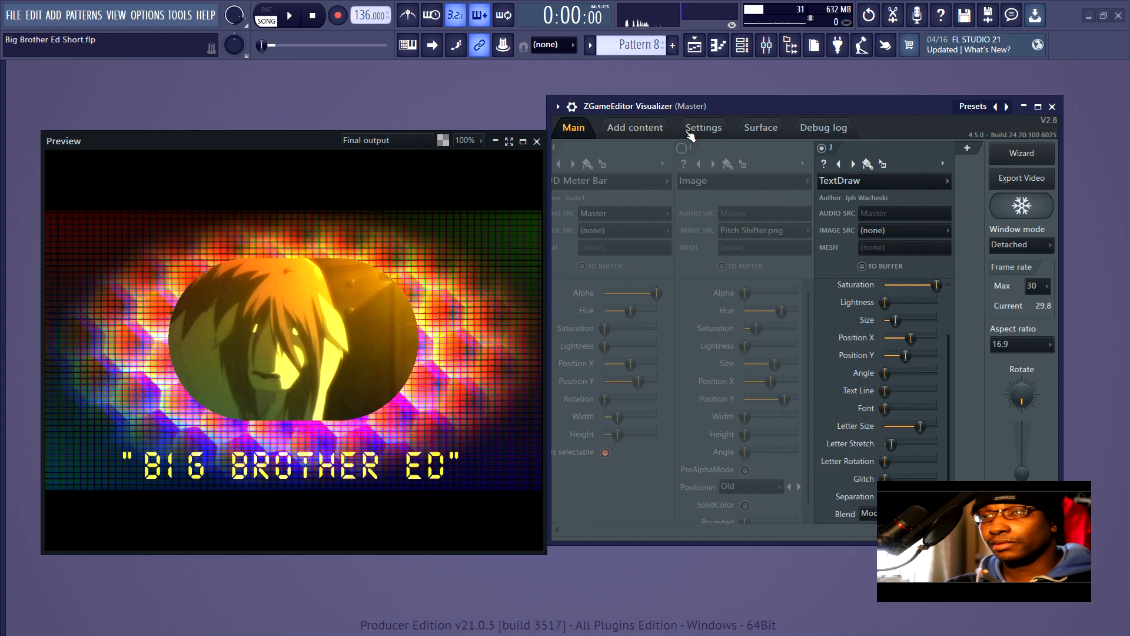
- Examine the Visualizer's text content that feeds the title, and look through the TextDraw layer's list of effects
{"action": "left_click", "coordinate": [659, 133]}
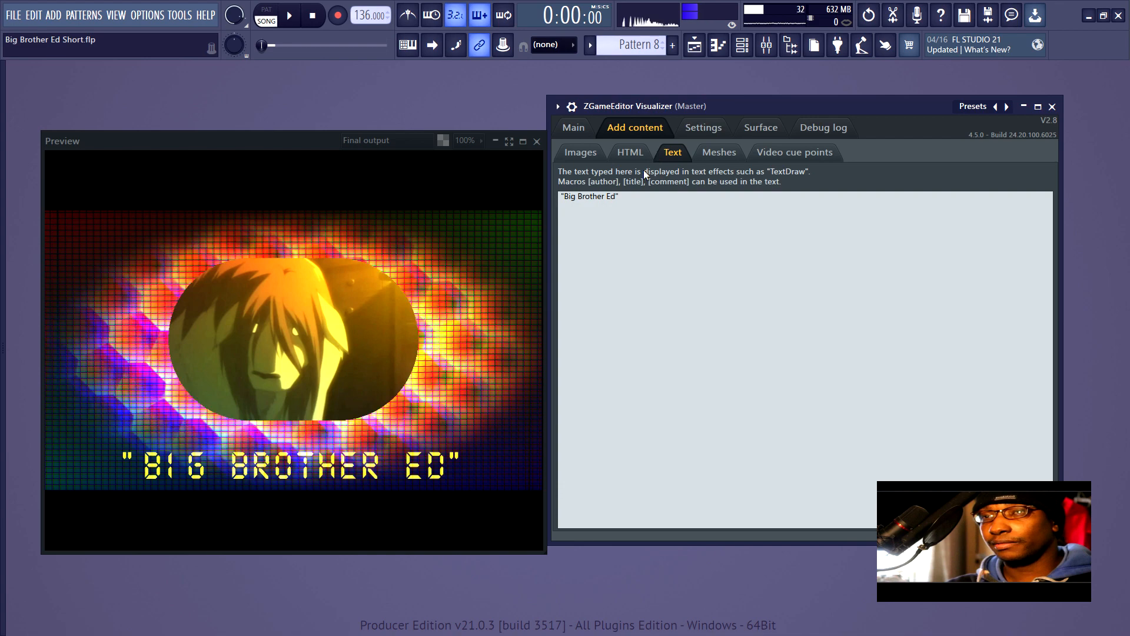
{"action": "left_click", "coordinate": [576, 128]}
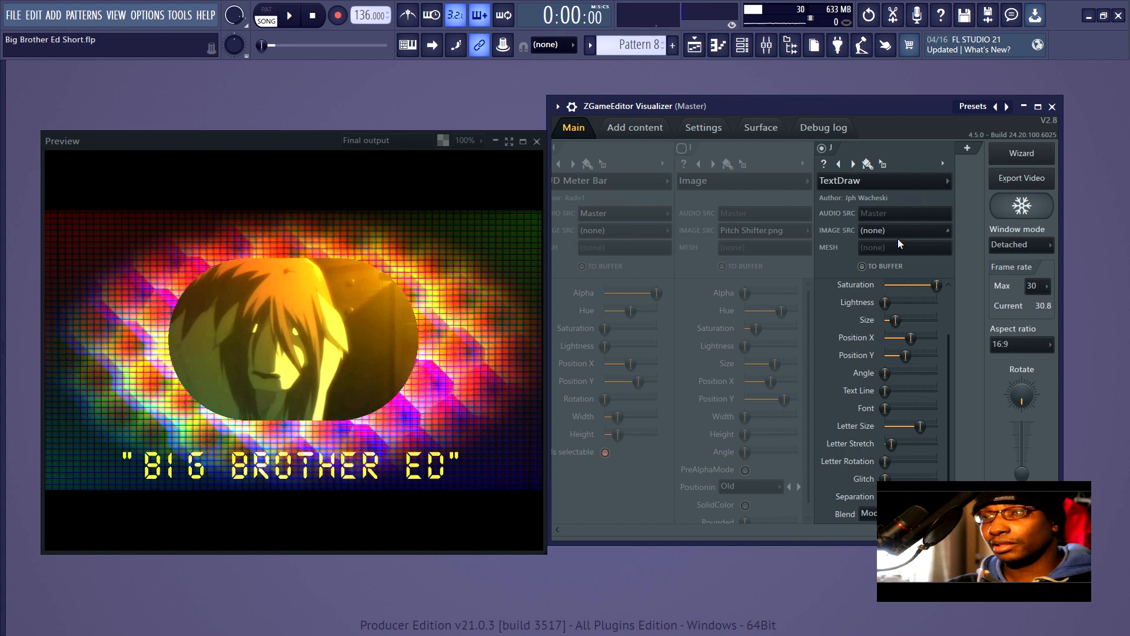
{"action": "left_click", "coordinate": [910, 183]}
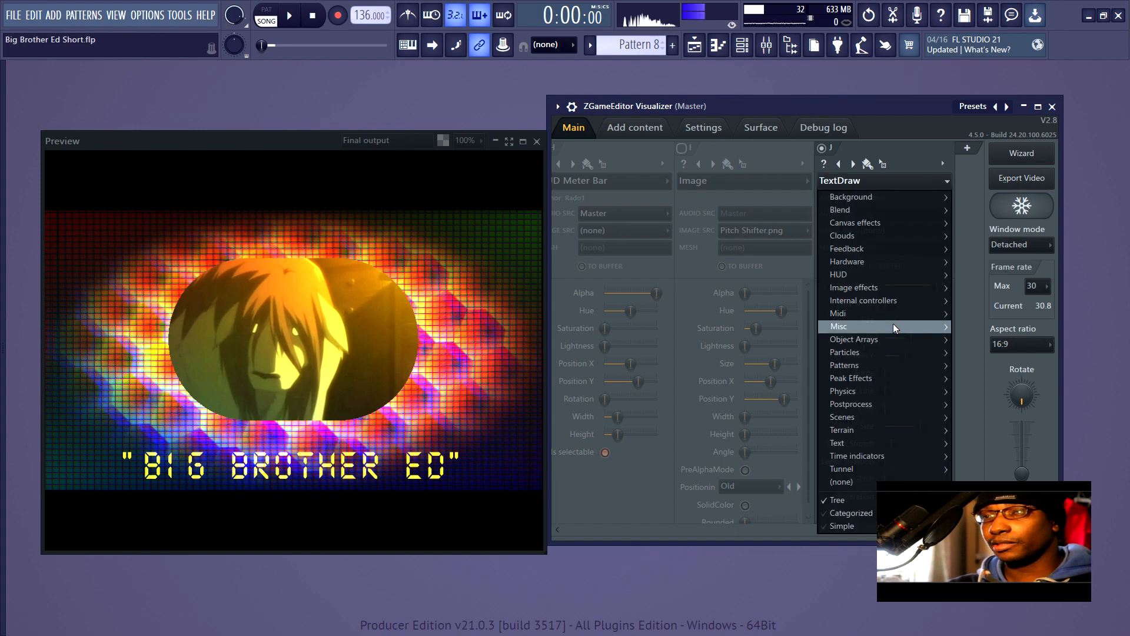
{"action": "left_click", "coordinate": [926, 114]}
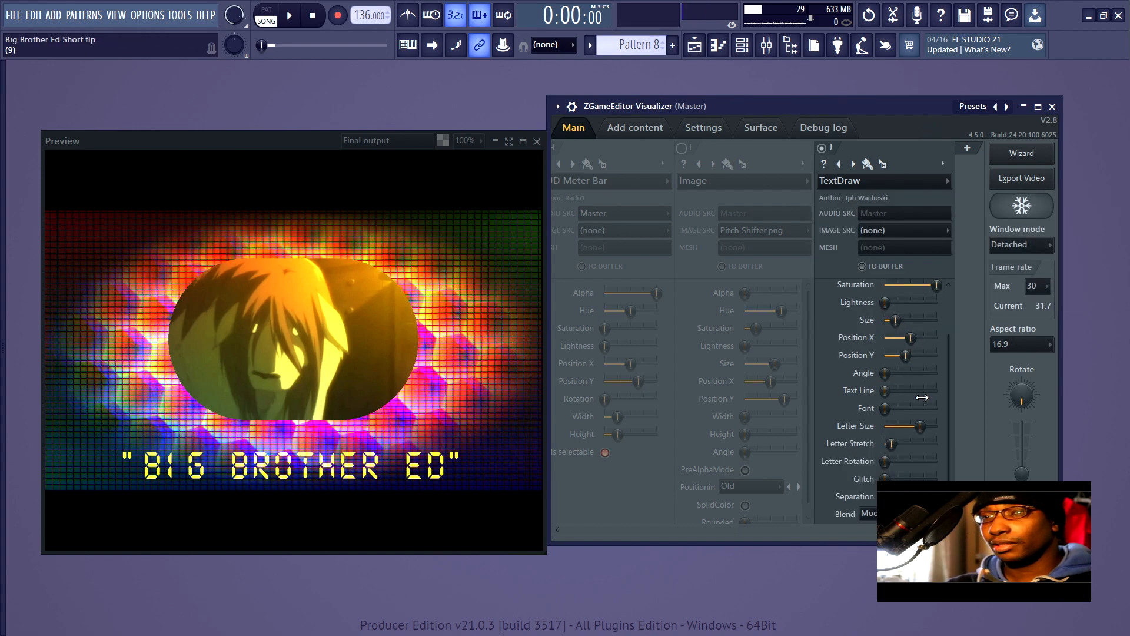
{"action": "left_click", "coordinate": [635, 127]}
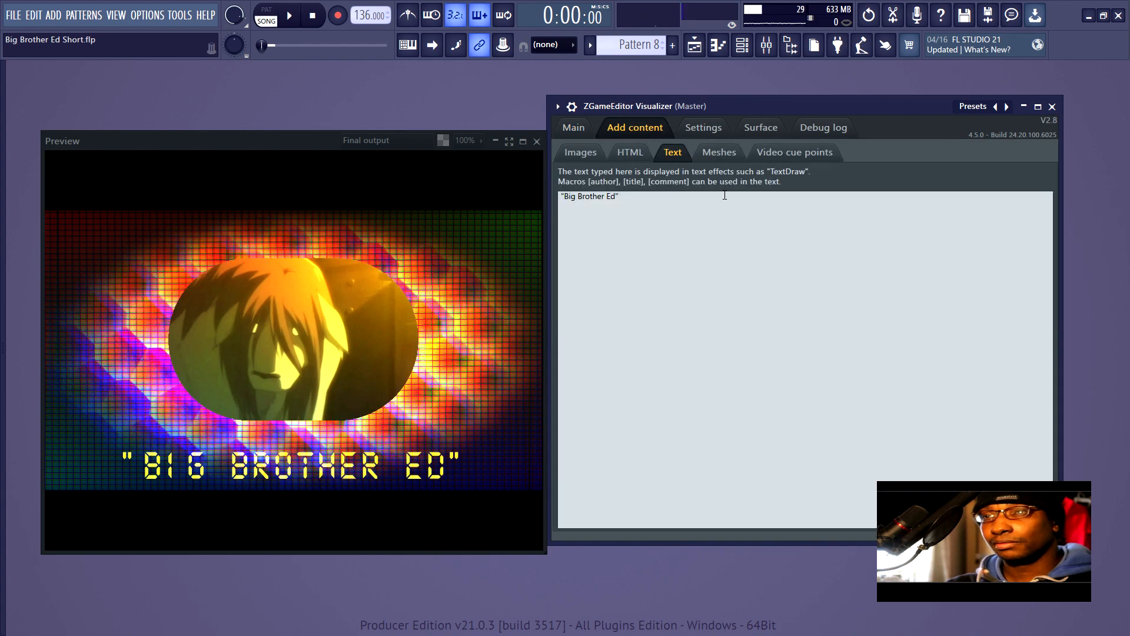
- Open the Pitch Shifter on the Big Brother Ed mixer track, and uncover the Visualizer's image sources behind its window
{"action": "left_click", "coordinate": [583, 154]}
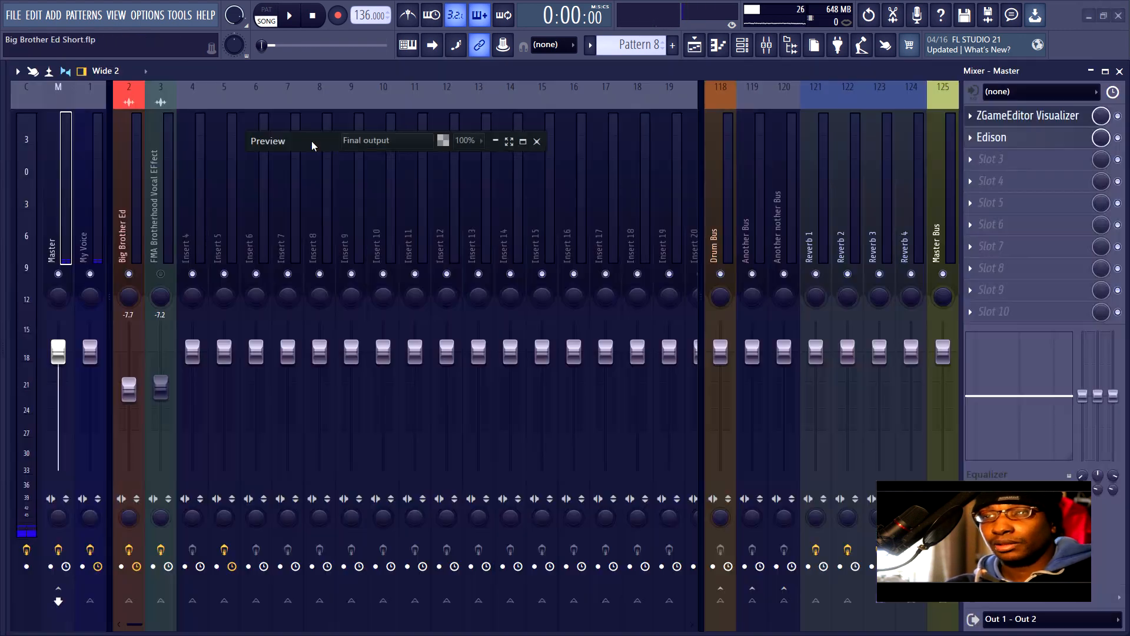
{"action": "left_click", "coordinate": [120, 157]}
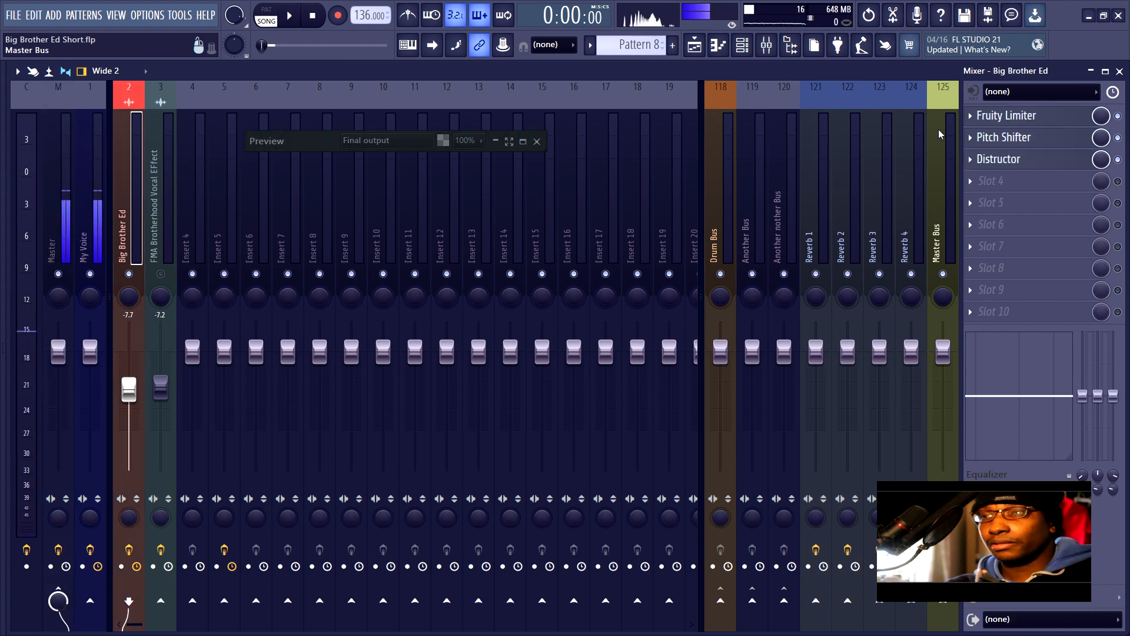
{"action": "left_click", "coordinate": [1041, 140]}
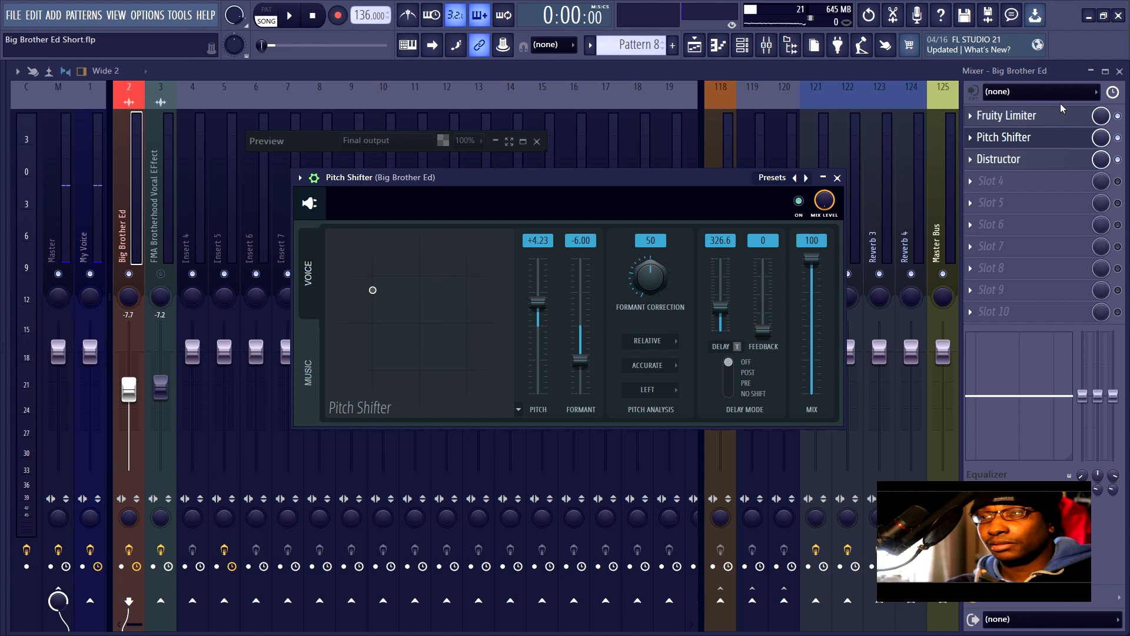
{"action": "left_click", "coordinate": [1119, 71]}
{"action": "left_click_drag", "start_coordinate": [722, 170], "coordinate": [655, 237]}
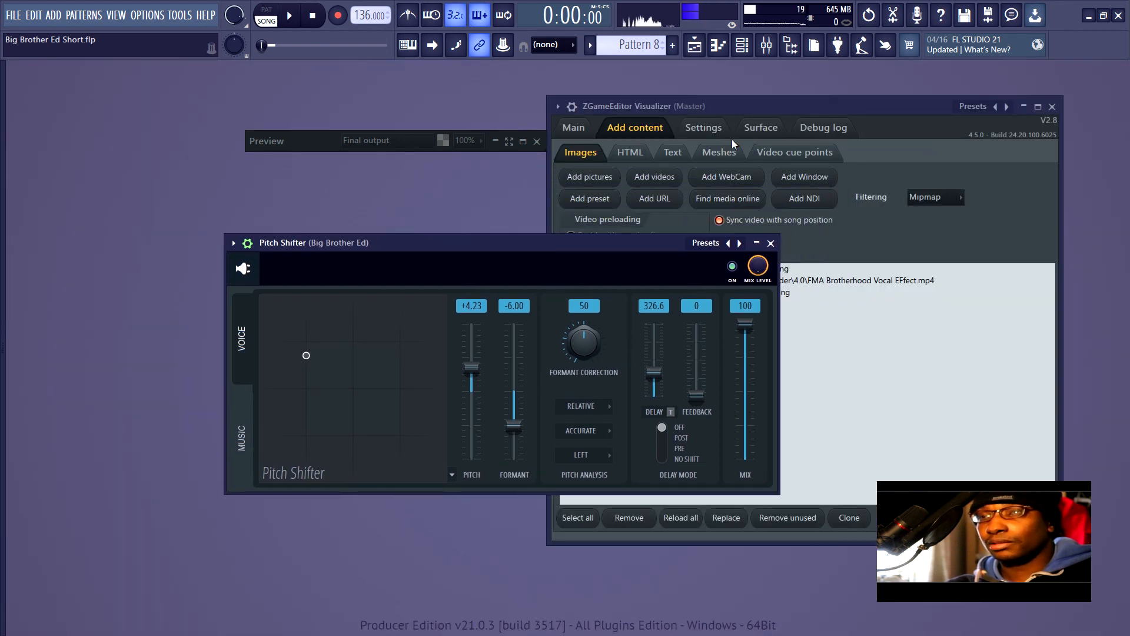
- Look through the windows that can be added as Visualizer image content, and close the Pitch Shifter without adding one
{"action": "left_click", "coordinate": [805, 178]}
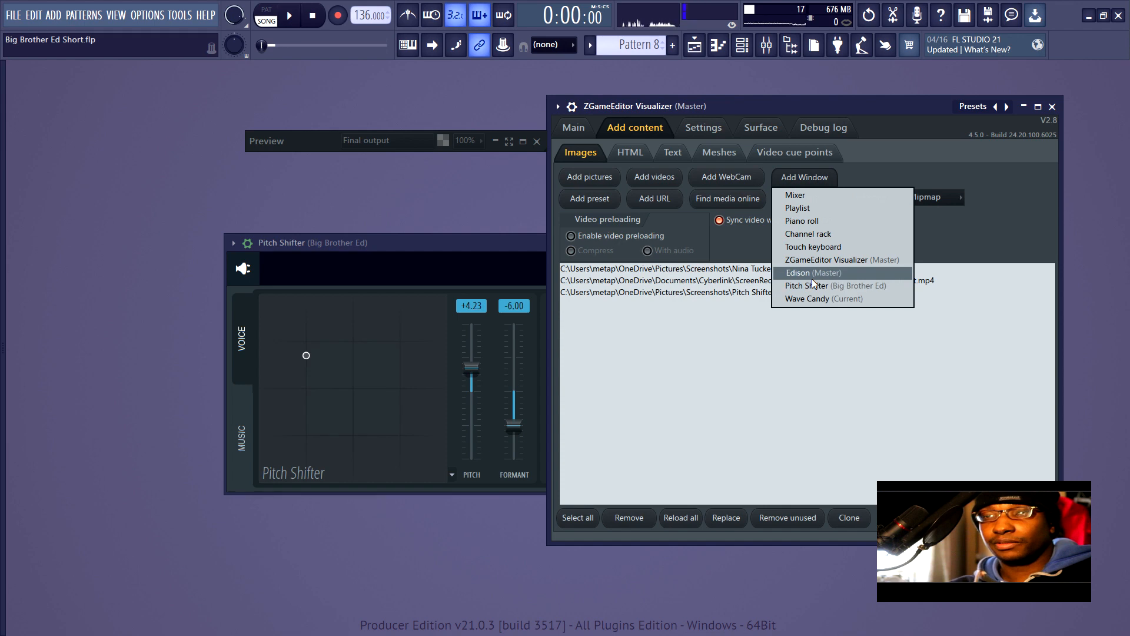
{"action": "left_click", "coordinate": [463, 208]}
{"action": "left_click", "coordinate": [478, 254]}
{"action": "left_click_drag", "start_coordinate": [477, 254], "coordinate": [340, 254]}
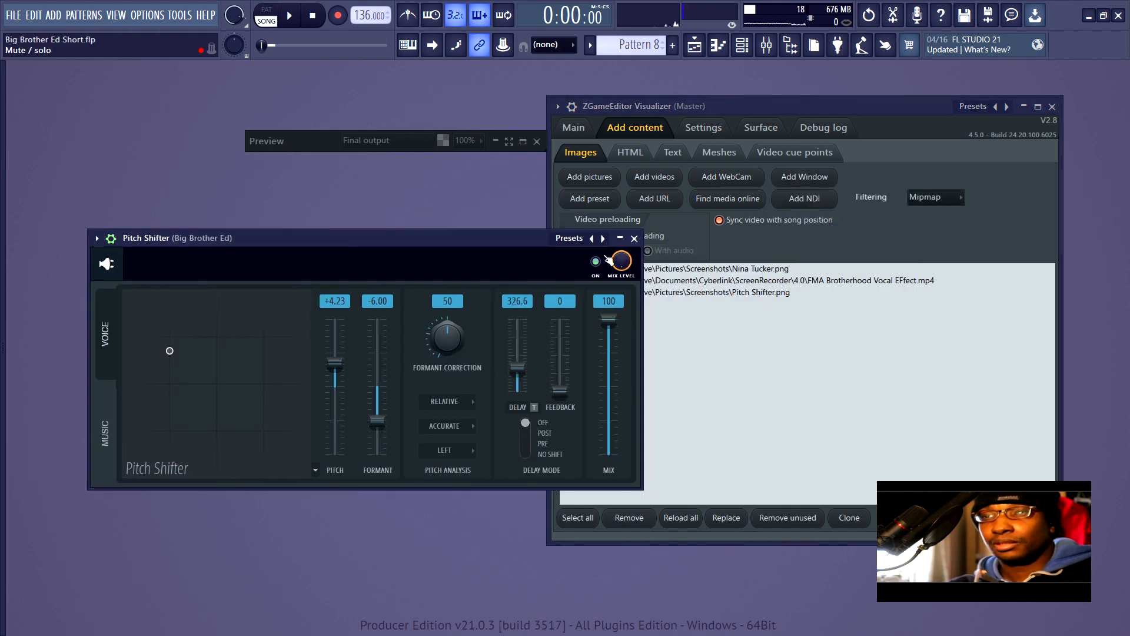
{"action": "left_click", "coordinate": [634, 242]}
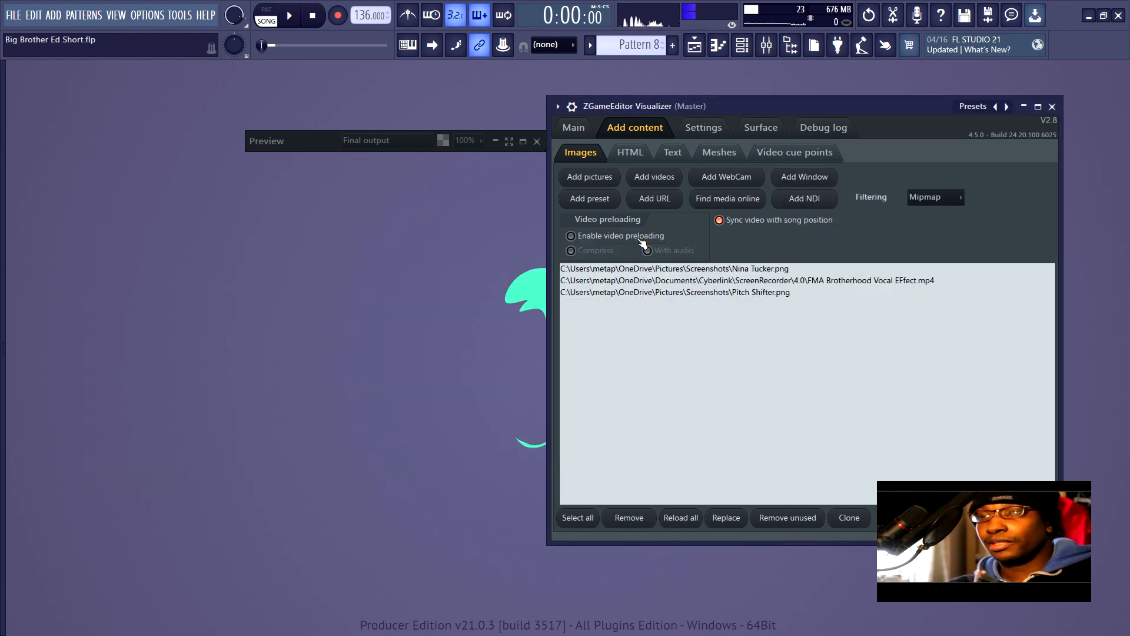
- Restore the preview, compare the YouTube HD, 4K, 5K and Insta Stories presets in the video export settings, and leave without exporting
{"action": "left_click", "coordinate": [500, 141]}
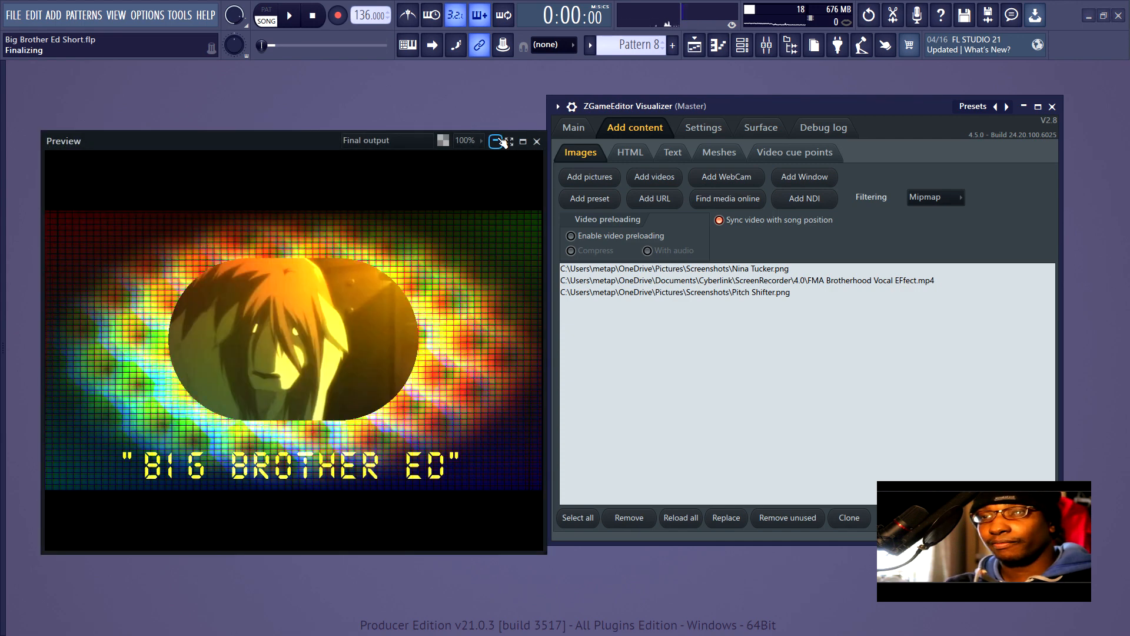
{"action": "left_click", "coordinate": [579, 129]}
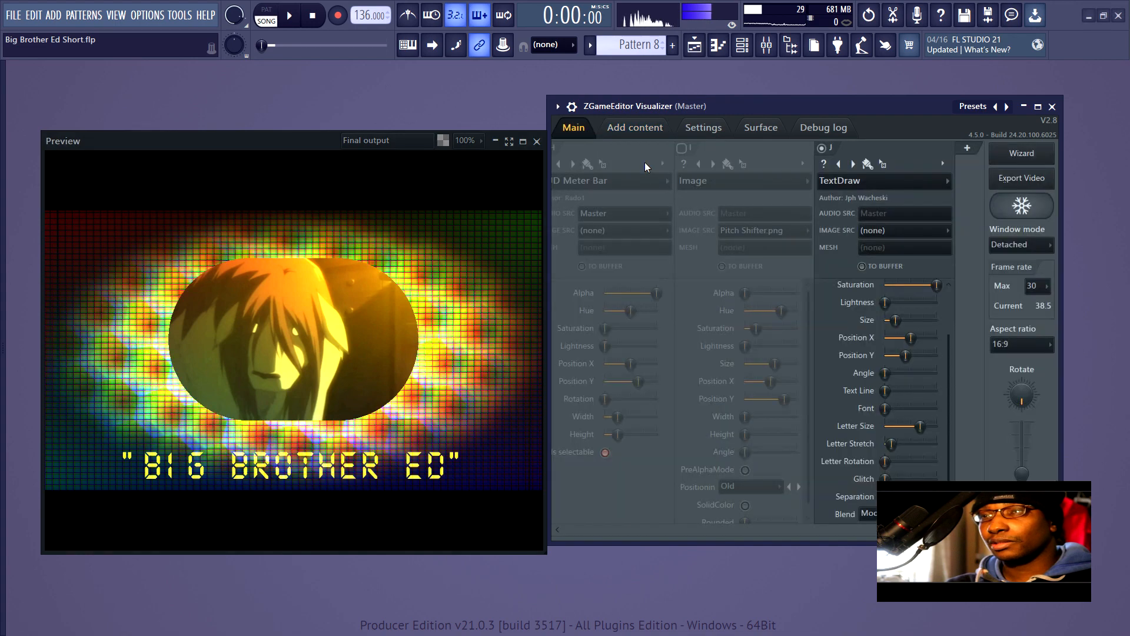
{"action": "left_click", "coordinate": [1036, 182]}
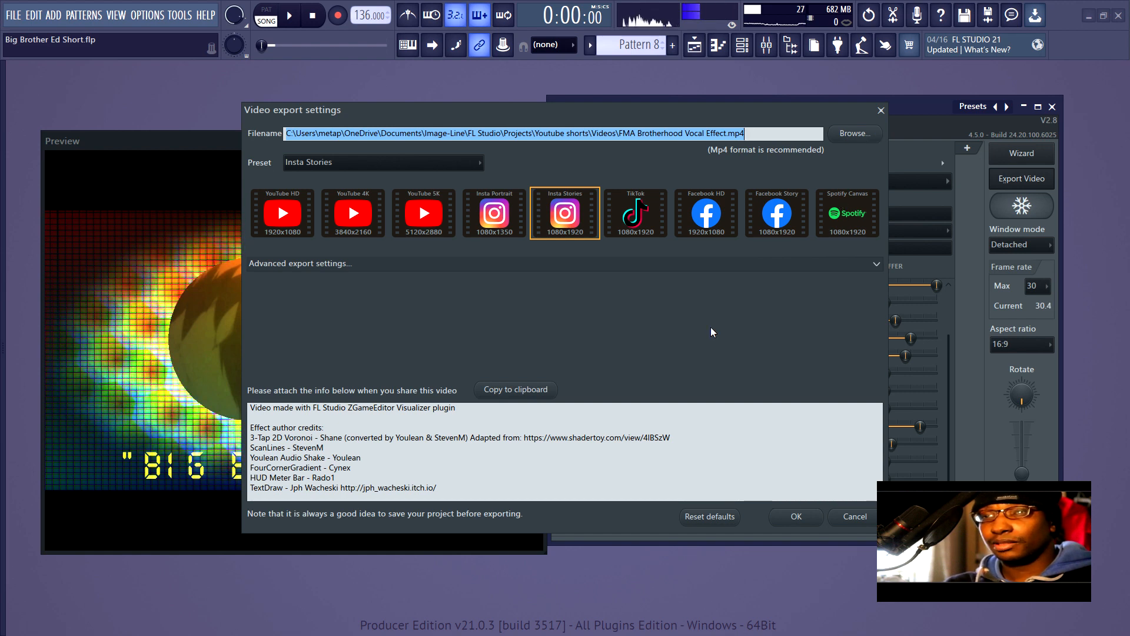
{"action": "left_click", "coordinate": [306, 233]}
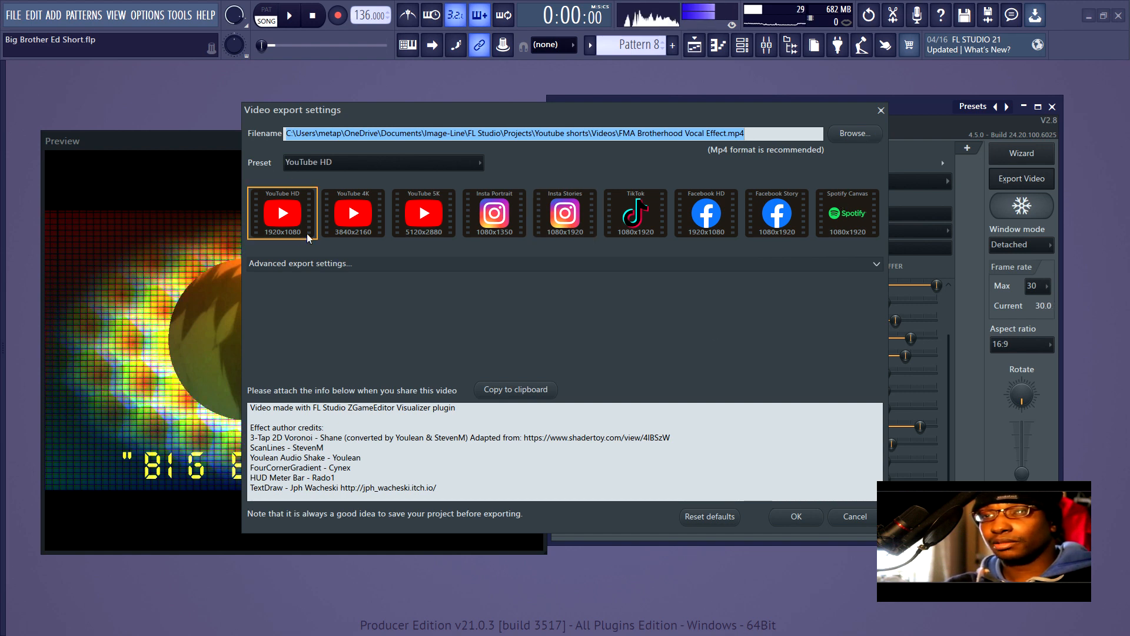
{"action": "left_click", "coordinate": [340, 228]}
{"action": "left_click", "coordinate": [410, 230]}
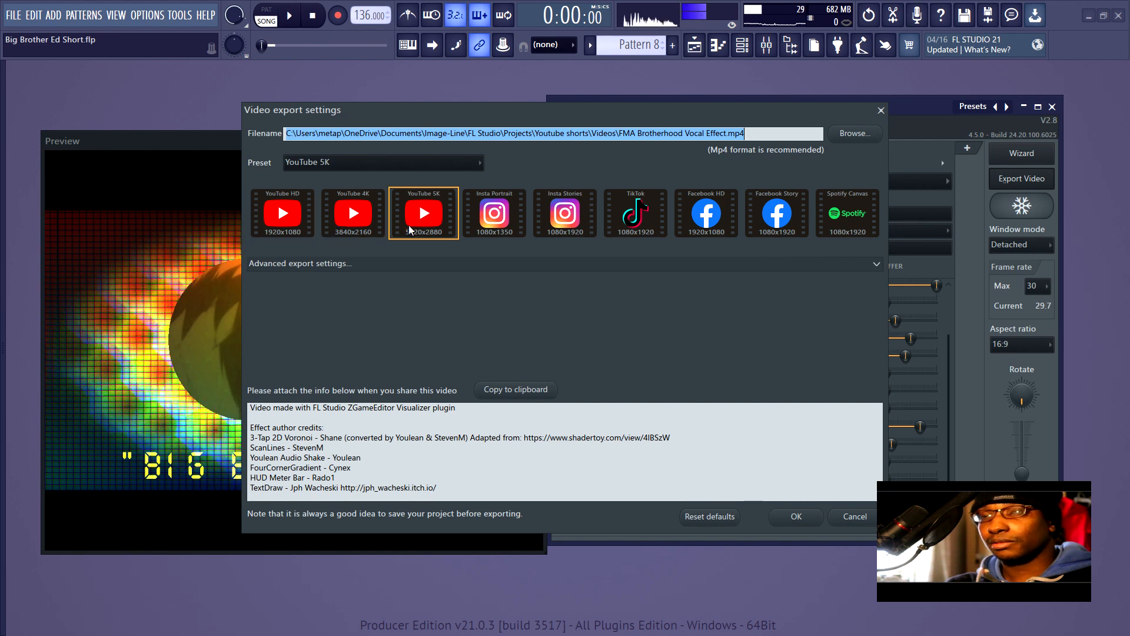
{"action": "left_click", "coordinate": [294, 219]}
{"action": "left_click", "coordinate": [353, 215]}
{"action": "left_click", "coordinate": [438, 216]}
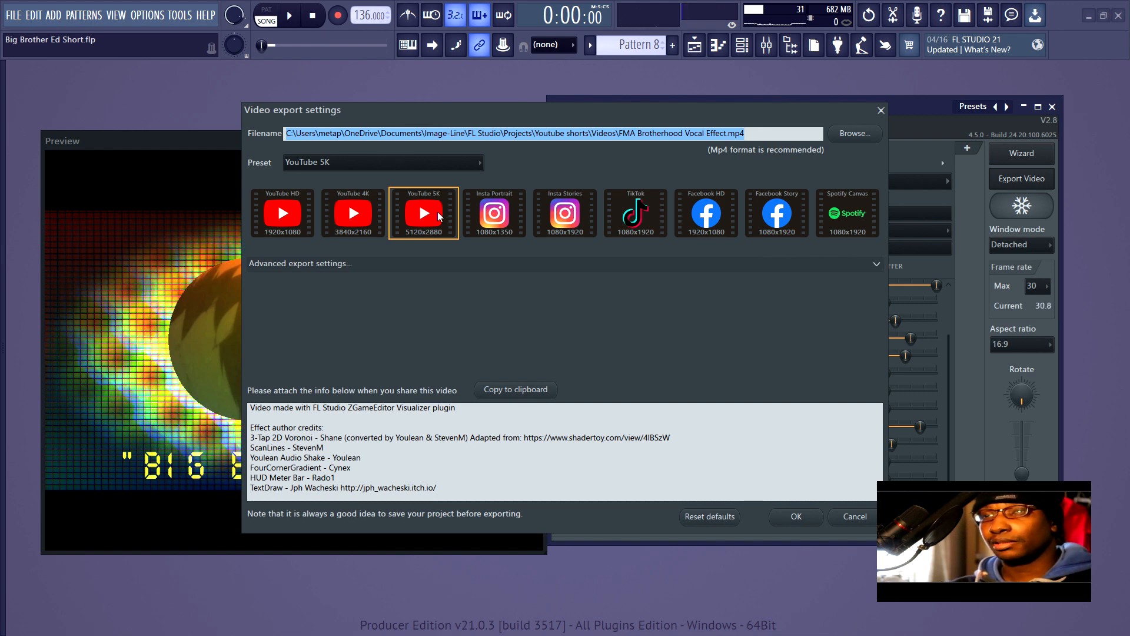
{"action": "left_click", "coordinate": [582, 226]}
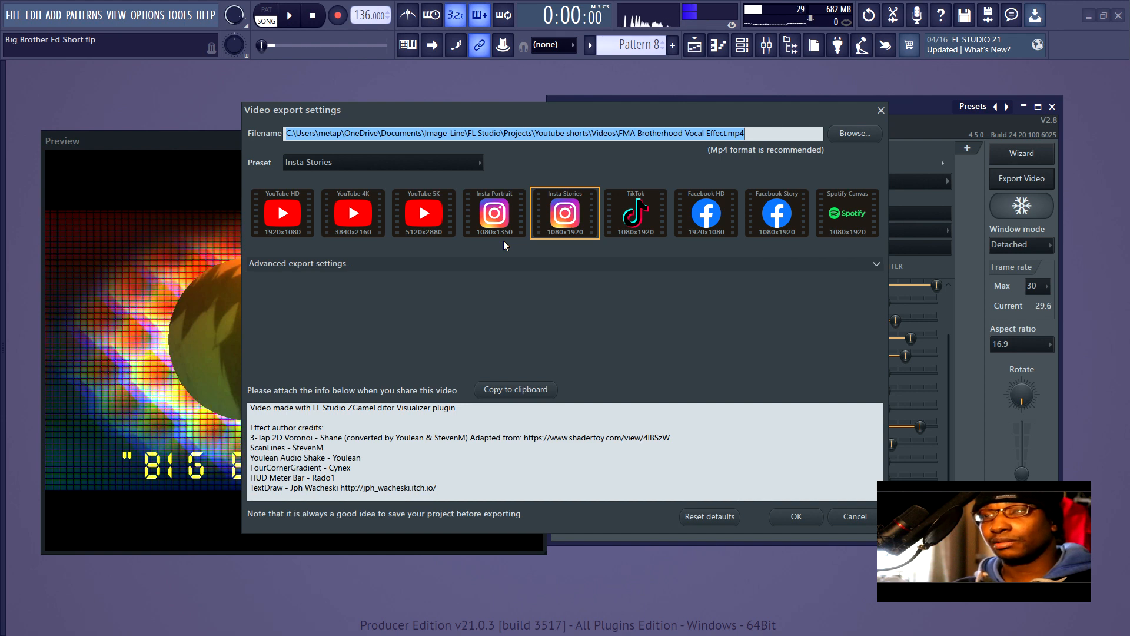
{"action": "left_click", "coordinate": [881, 110]}
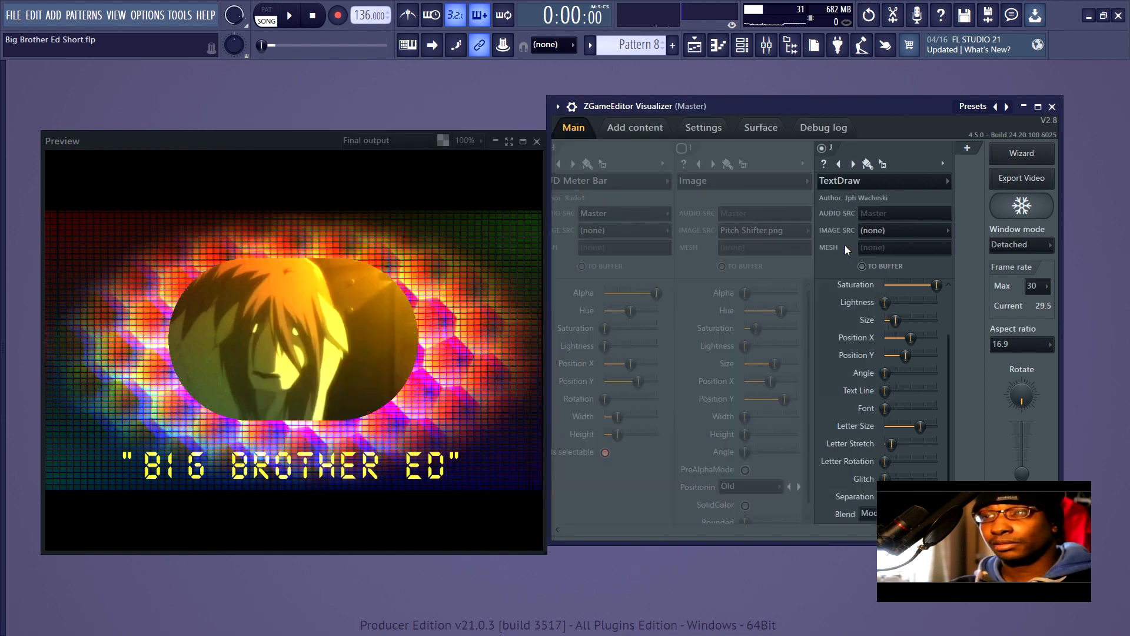
- Choose to save the Visualizer output as a 1024 x 1024 still image, view the save location, and leave without saving
{"action": "right_click", "coordinate": [890, 151]}
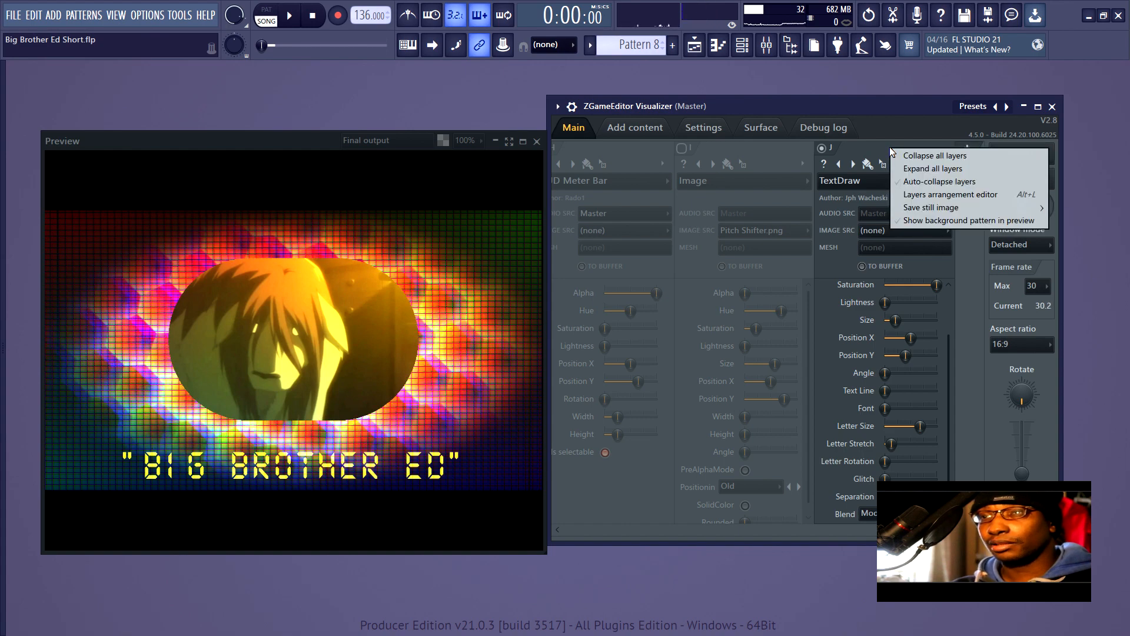
{"action": "left_click", "coordinate": [859, 147]}
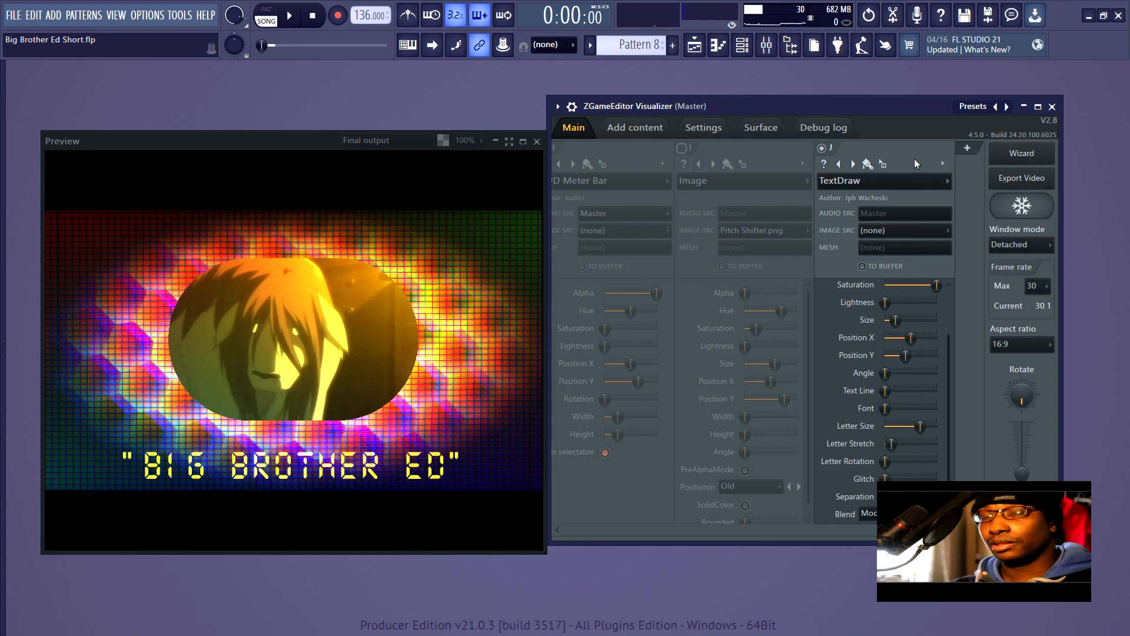
{"action": "right_click", "coordinate": [757, 143]}
{"action": "mouse_move", "coordinate": [810, 204]}
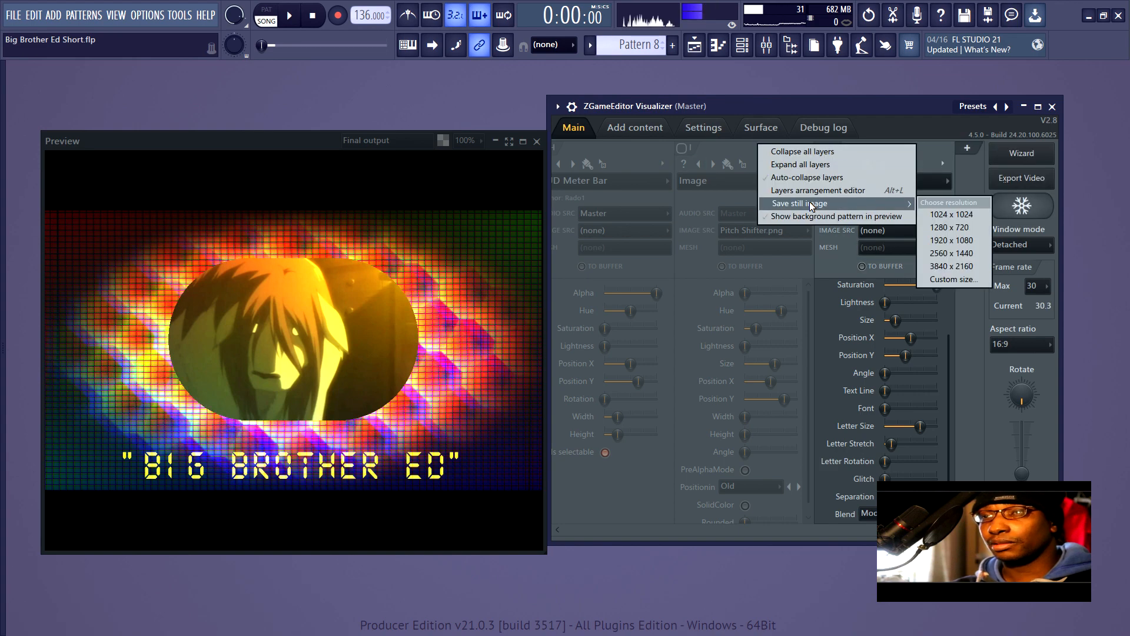
{"action": "left_click", "coordinate": [940, 216]}
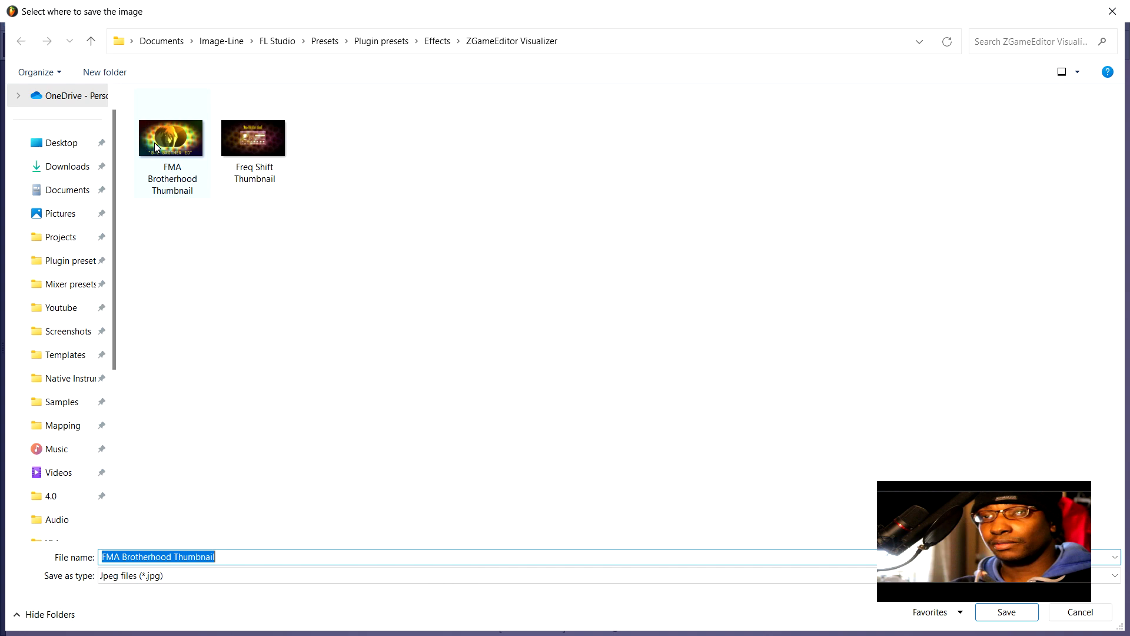
{"action": "left_click", "coordinate": [1112, 11]}
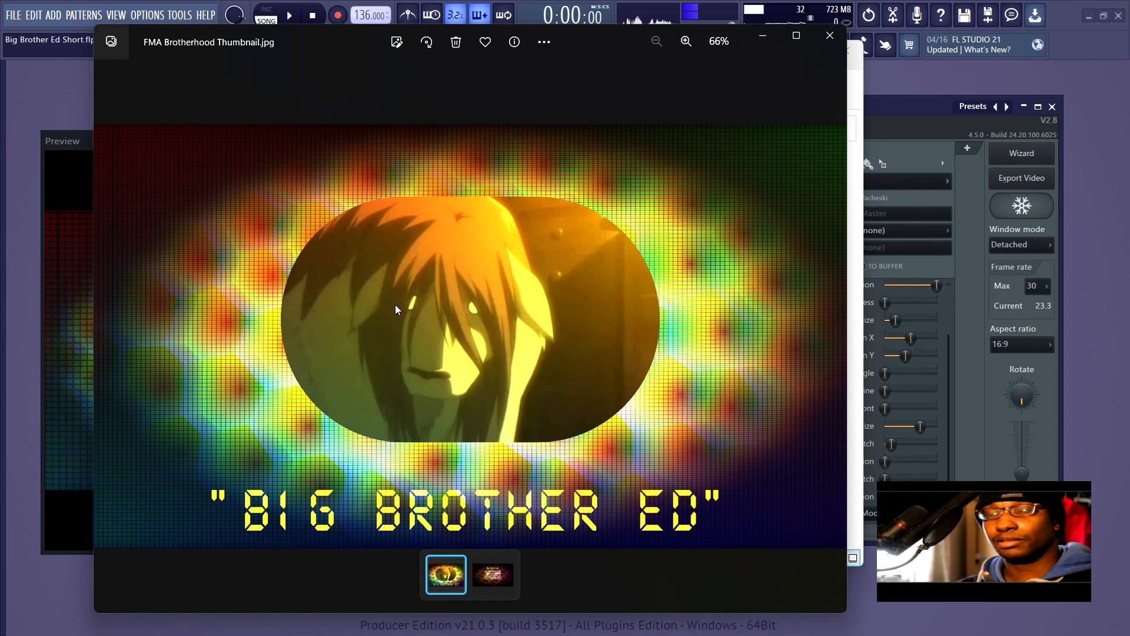
- Close the FMA Brotherhood Thumbnail image and its folder window, and shift the Visualizer window slightly away from the preview
{"action": "left_click", "coordinate": [831, 44]}
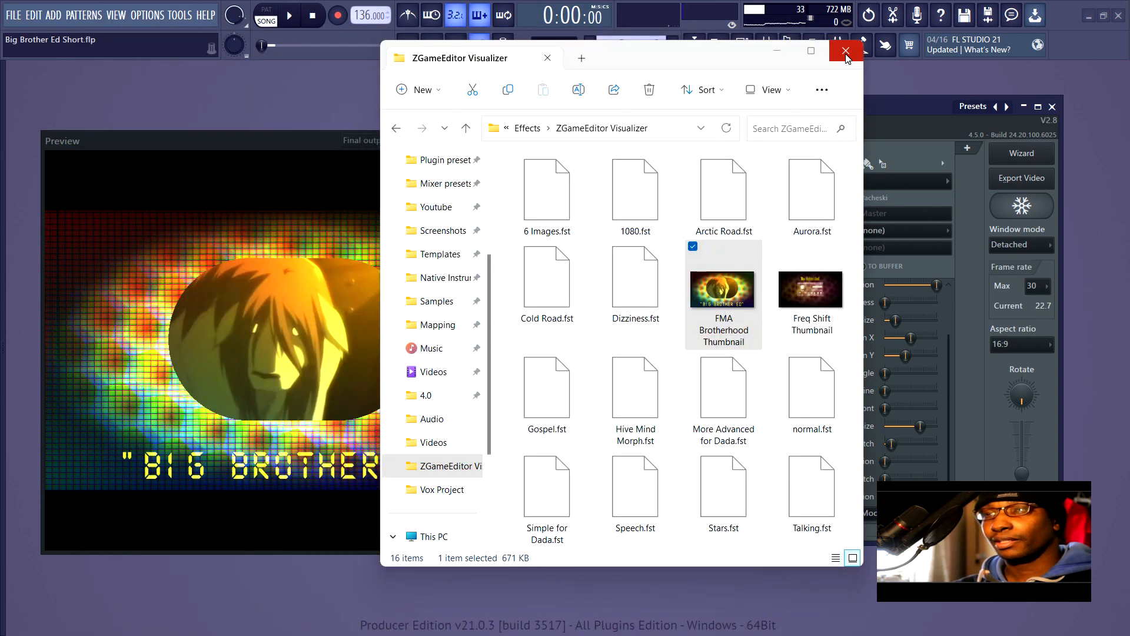
{"action": "left_click", "coordinate": [847, 41]}
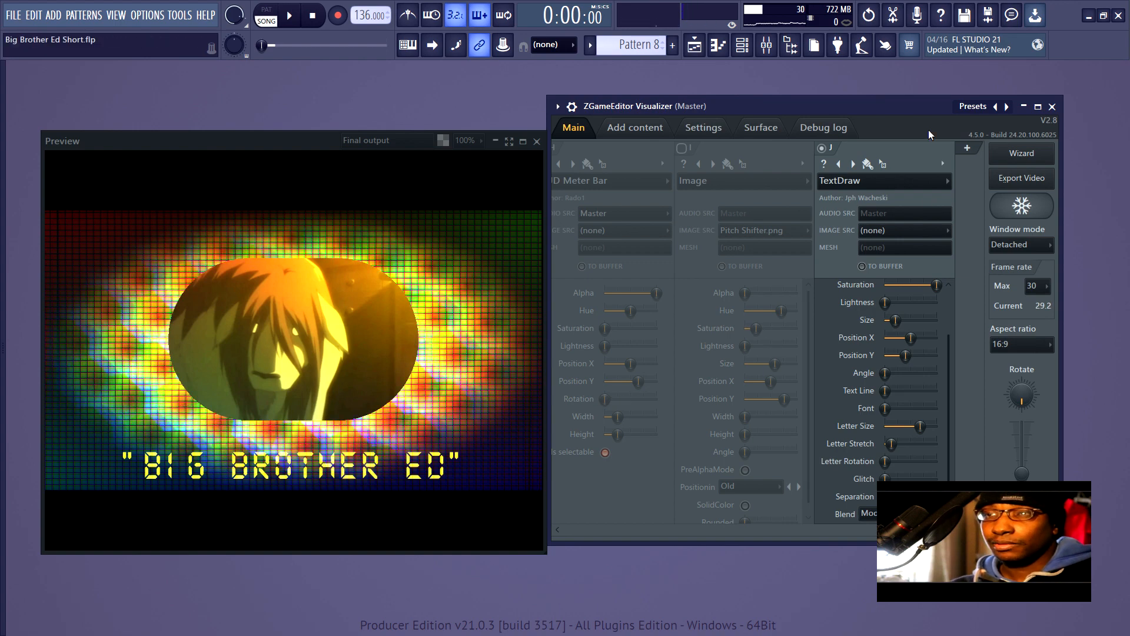
{"action": "left_click_drag", "start_coordinate": [916, 104], "coordinate": [929, 105]}
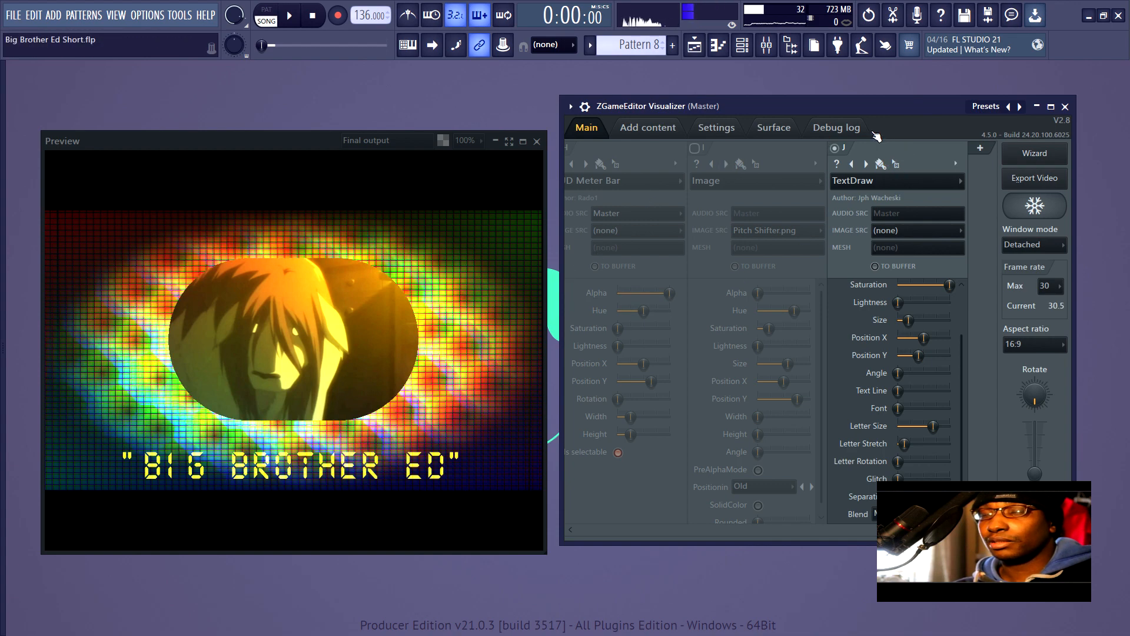
- Add a new empty layer after TextDraw, look through its effect categories, and leave its effect set to (none)
{"action": "left_click", "coordinate": [980, 148]}
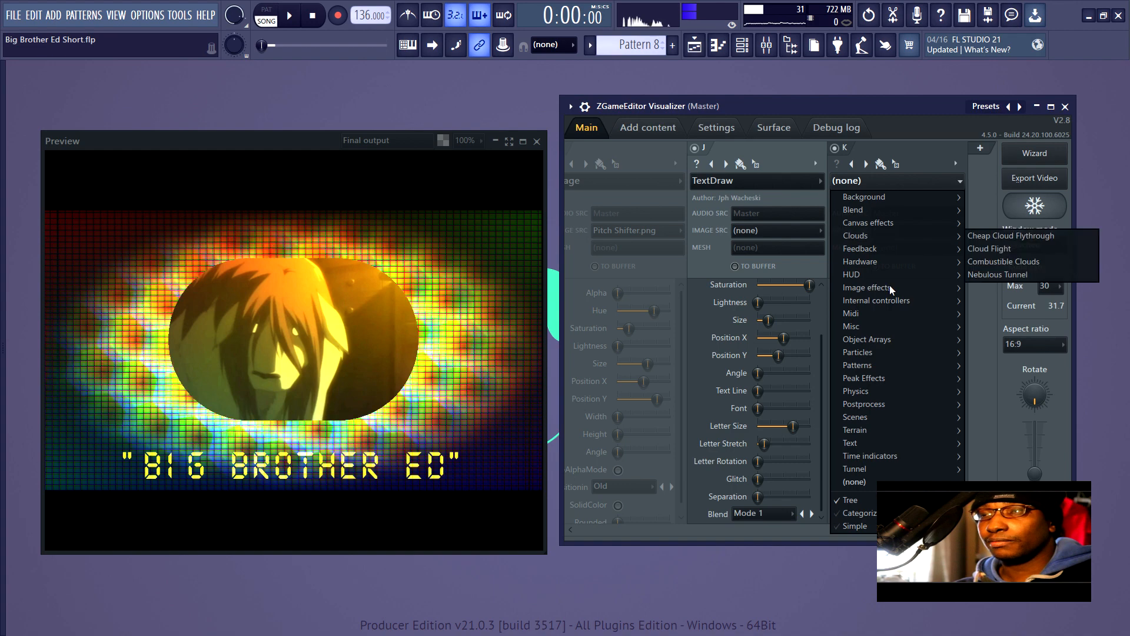
{"action": "mouse_move", "coordinate": [889, 288]}
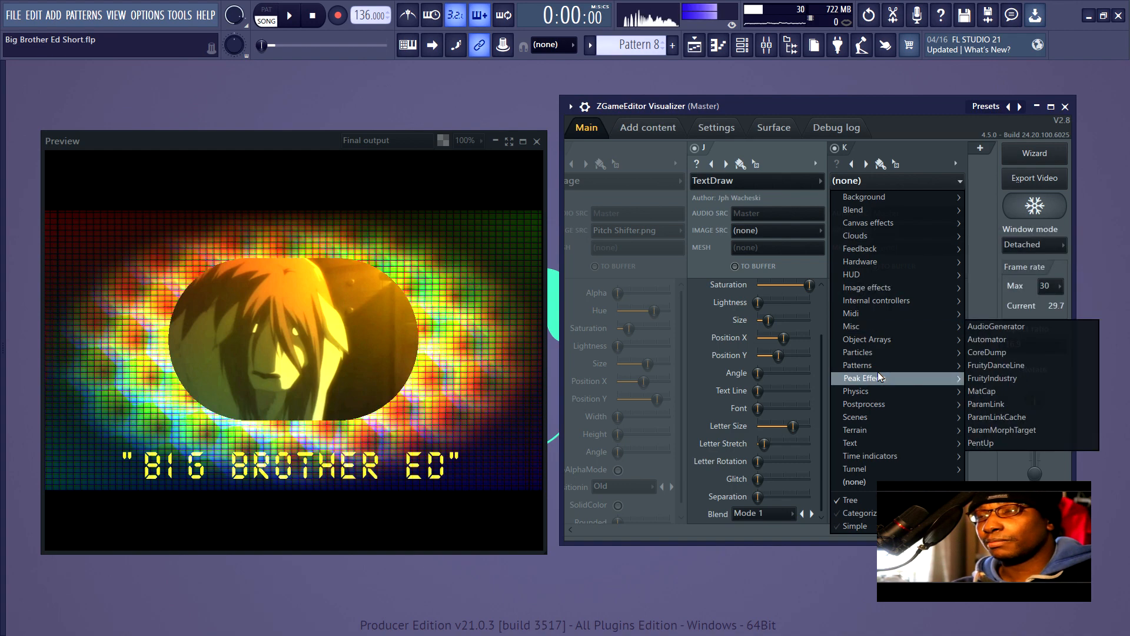
{"action": "left_click", "coordinate": [940, 112]}
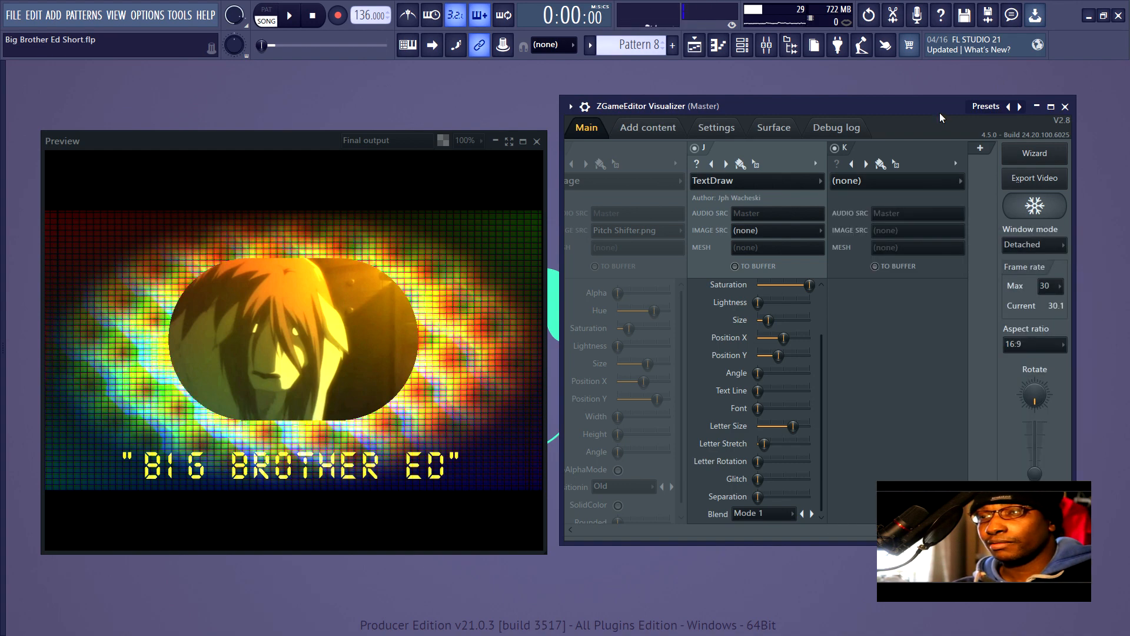